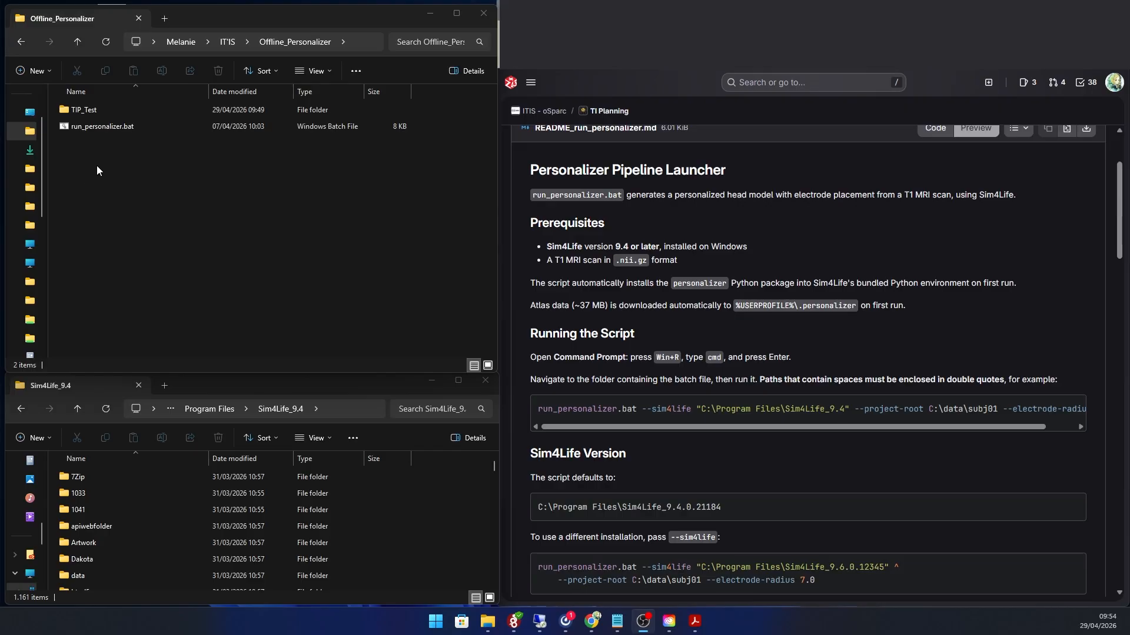
Step: Open the TIP_Test project's inputs\input_1 folder and examine its T1w scan and the dwi .nii.gz, .bvec and .bval files
double_click(86, 111)
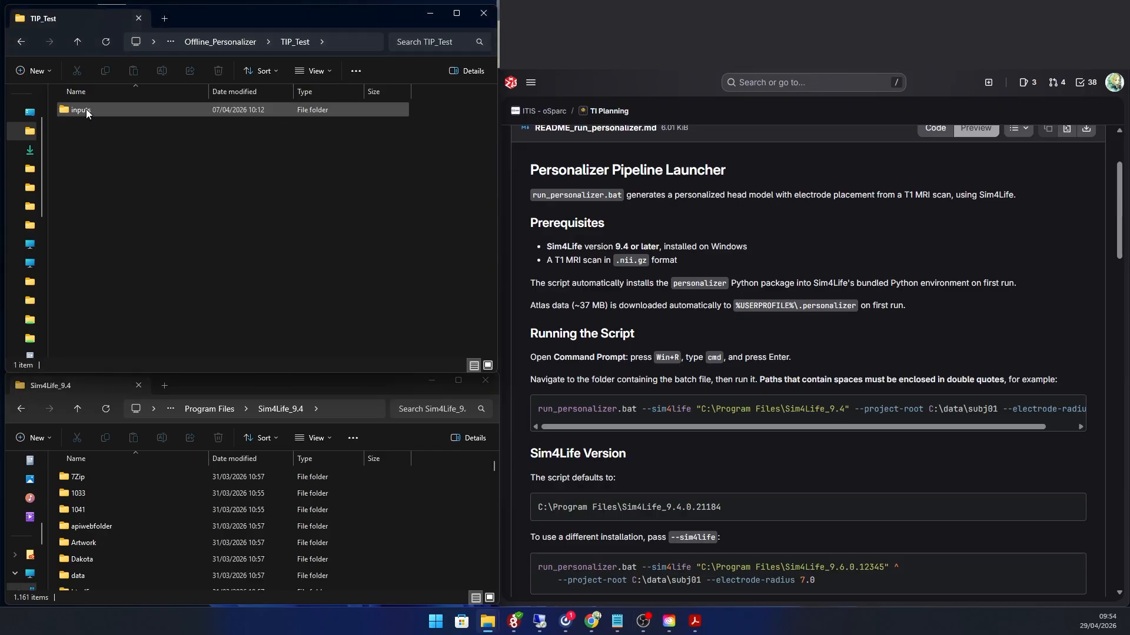
double_click(123, 110)
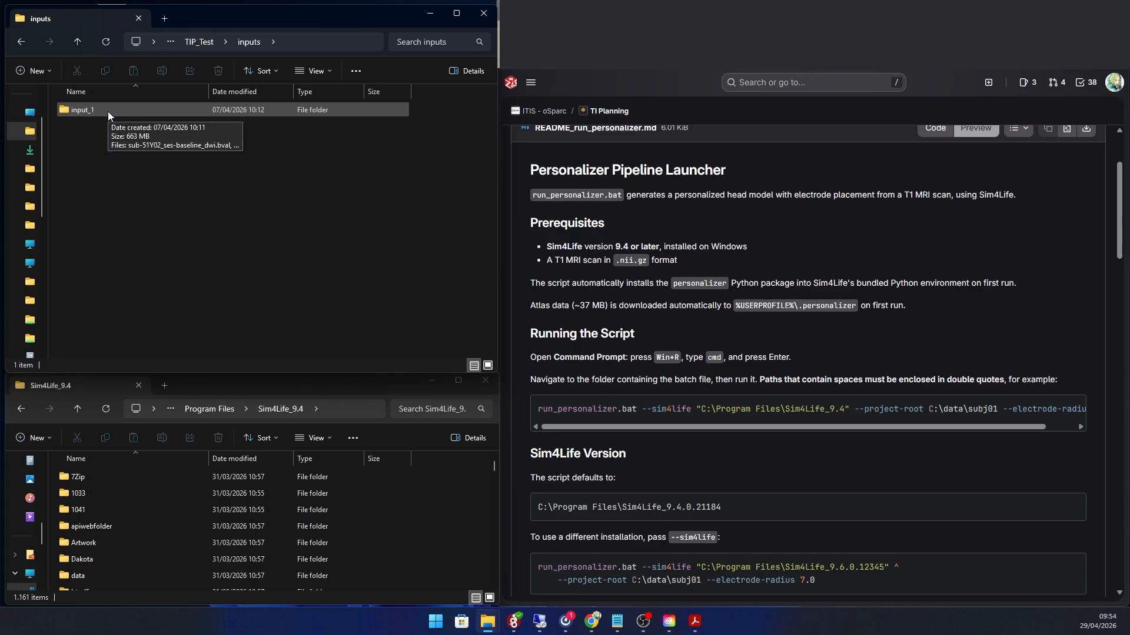
double_click(110, 110)
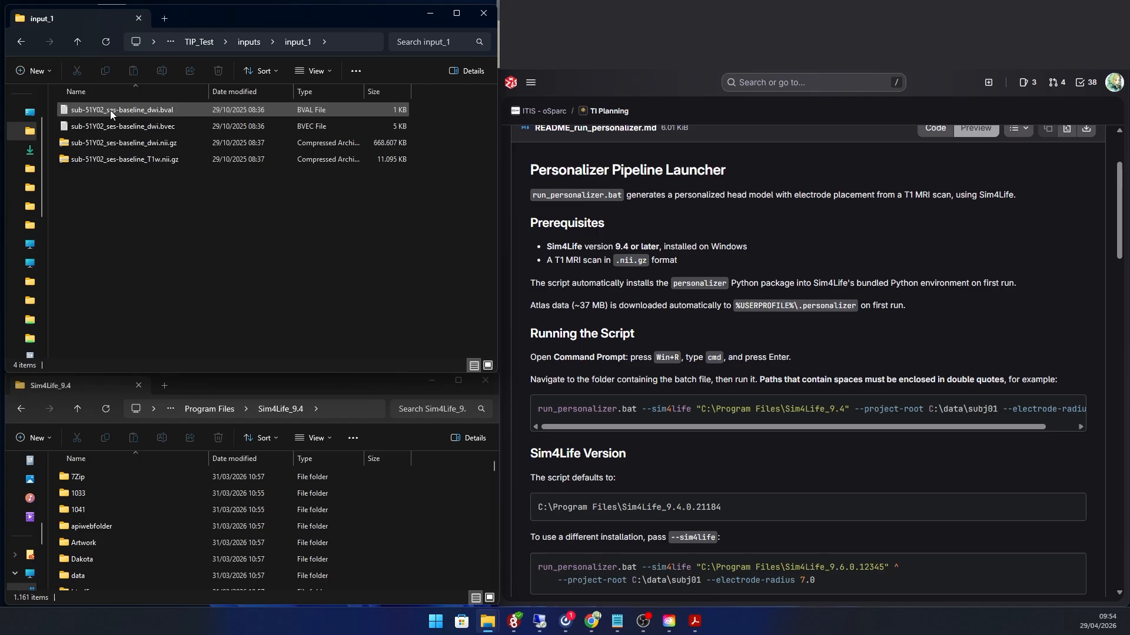
click(118, 159)
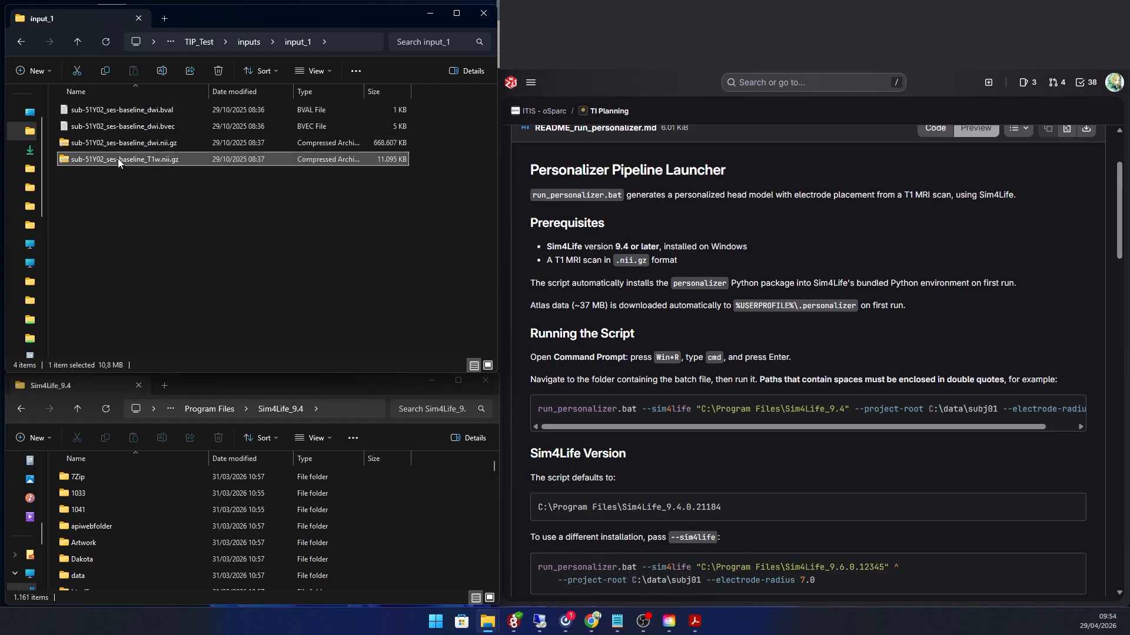
click(125, 143)
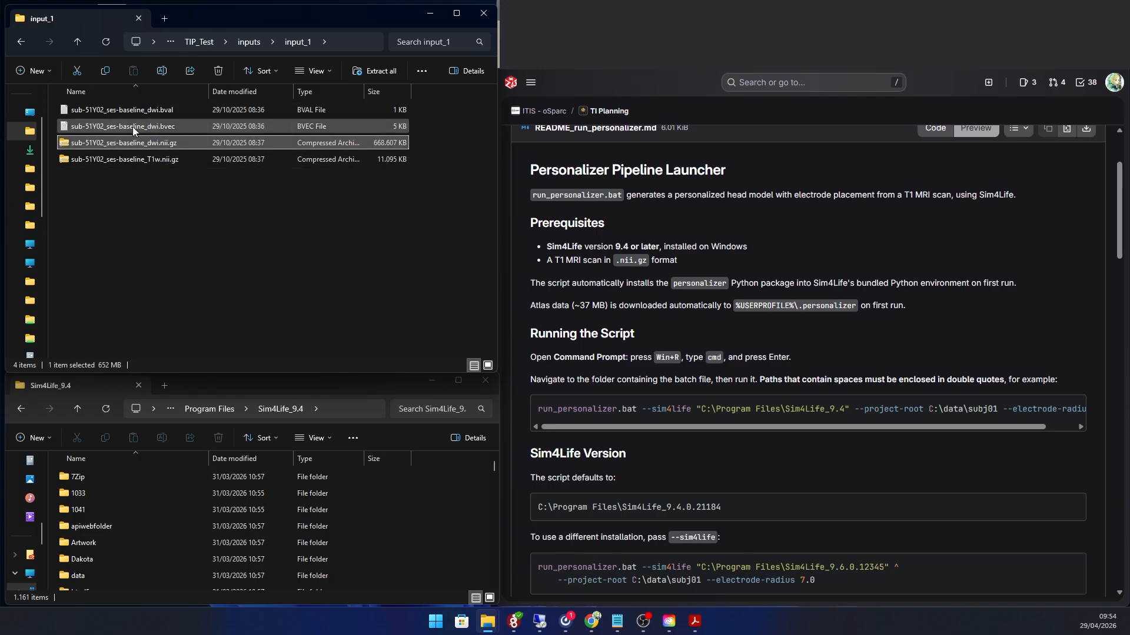
shift+click(139, 112)
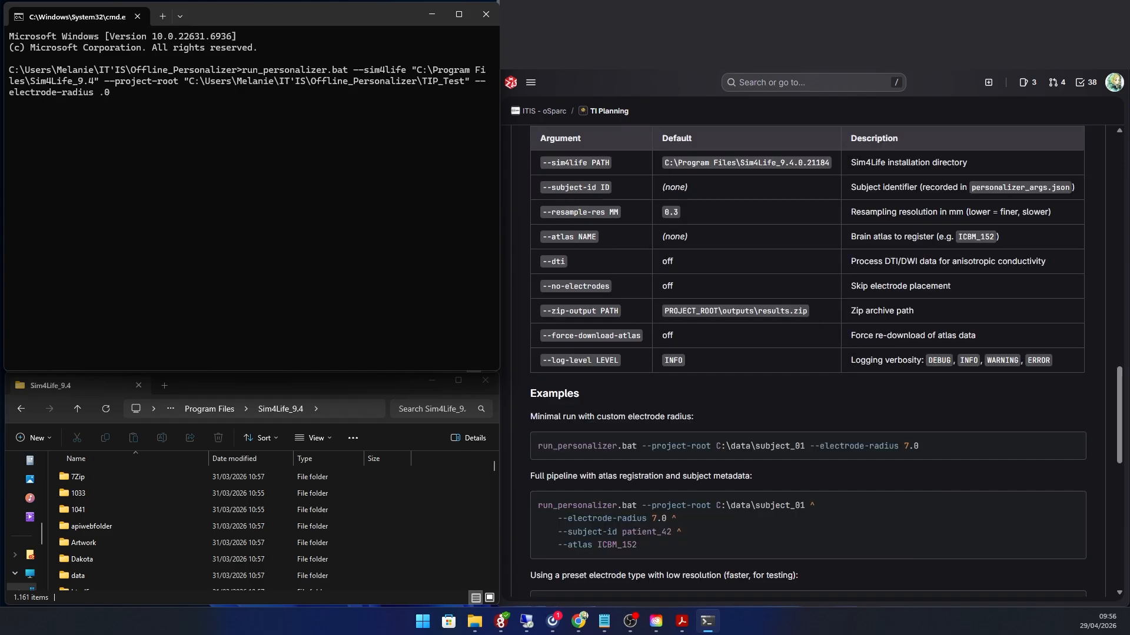
Step: Run run_personalizer.bat with Sim4Life from C:\Program Files\Sim4Life_9.4, the TIP_Test folder as project root, electrode radius 5.0 and the --dti option
text(5.0 --dti)
key(Return)
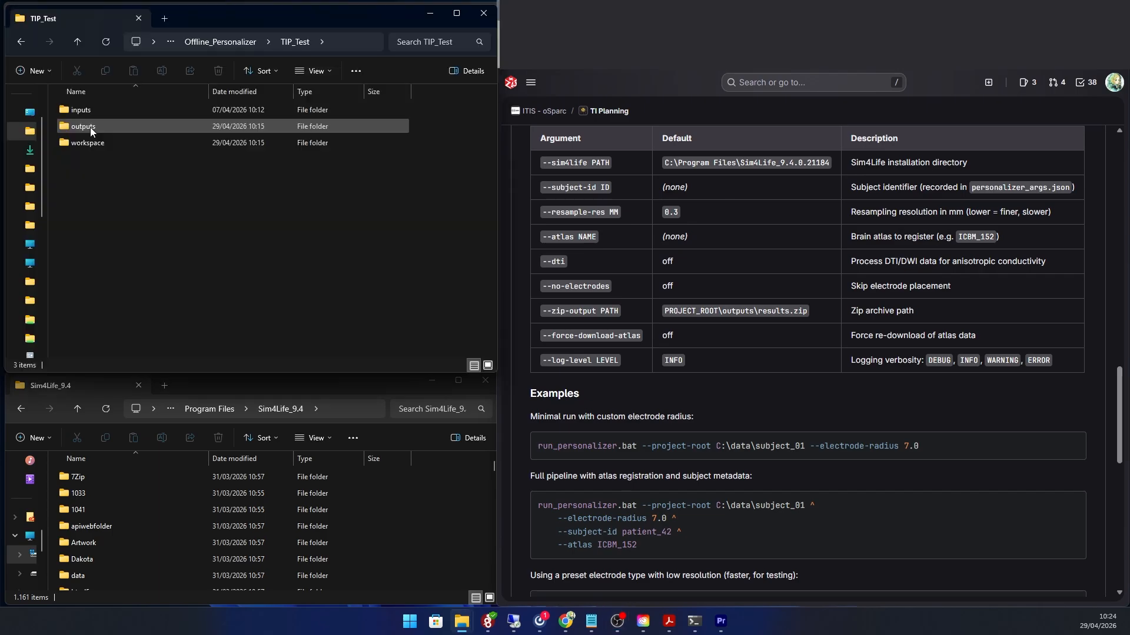
Step: Open TIP_Test's outputs folder and examine the contents of the generated output subfolders and results.zip
double_click(90, 127)
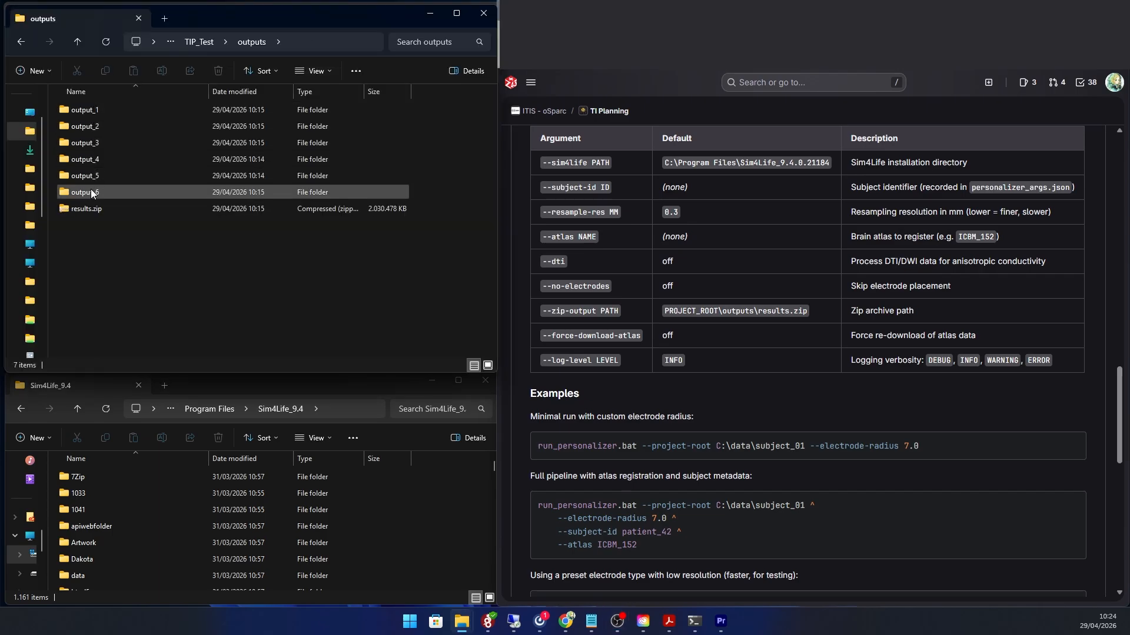
double_click(91, 114)
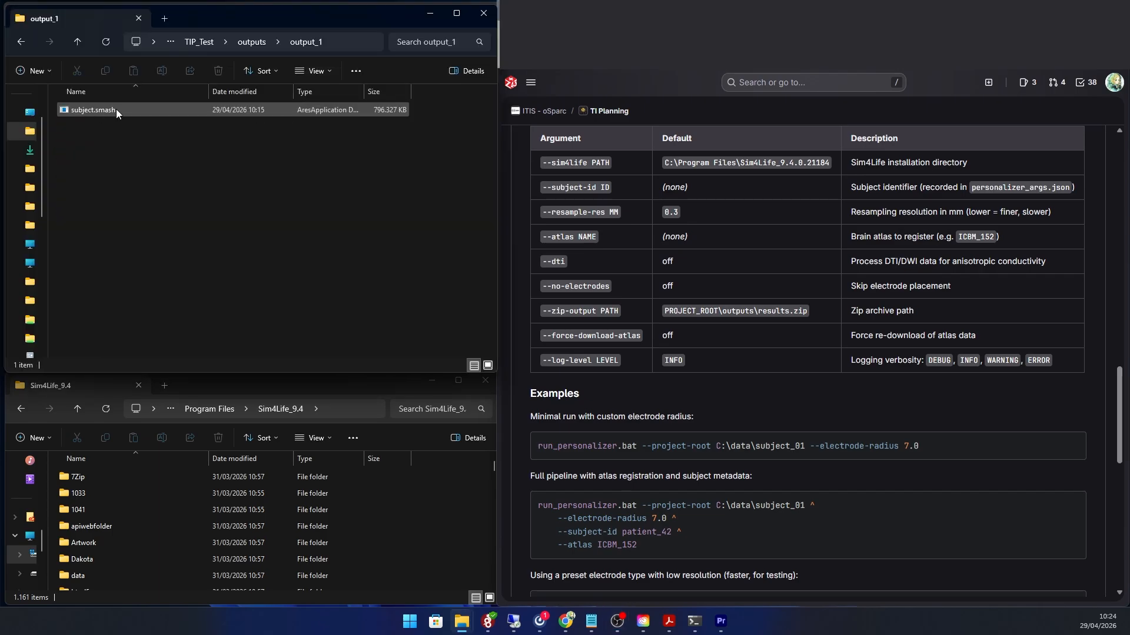
click(249, 43)
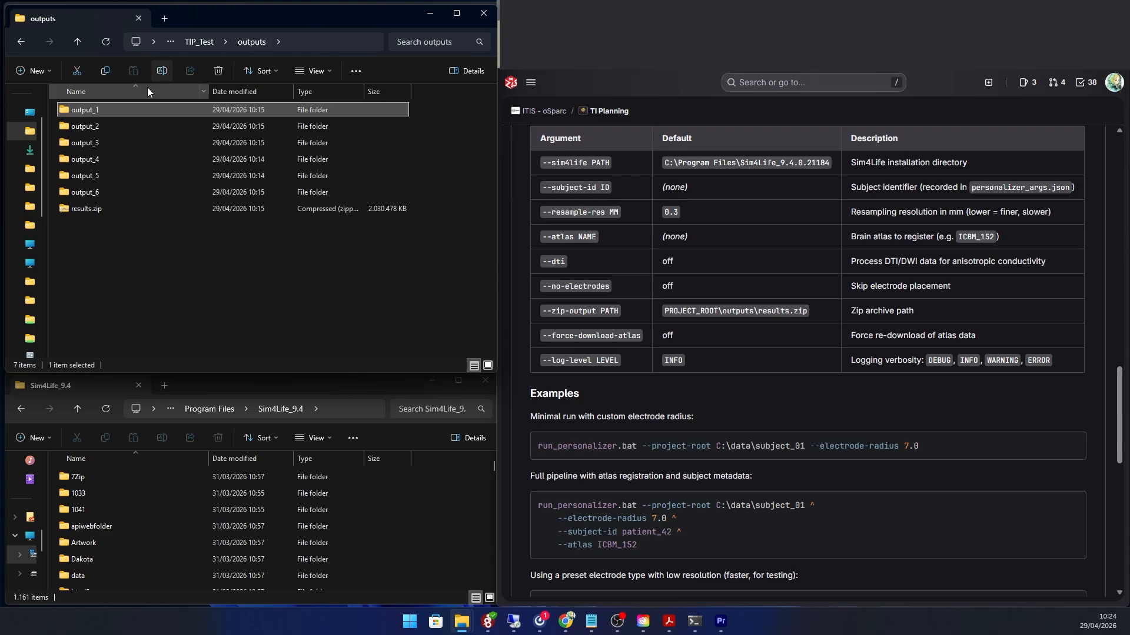
double_click(96, 128)
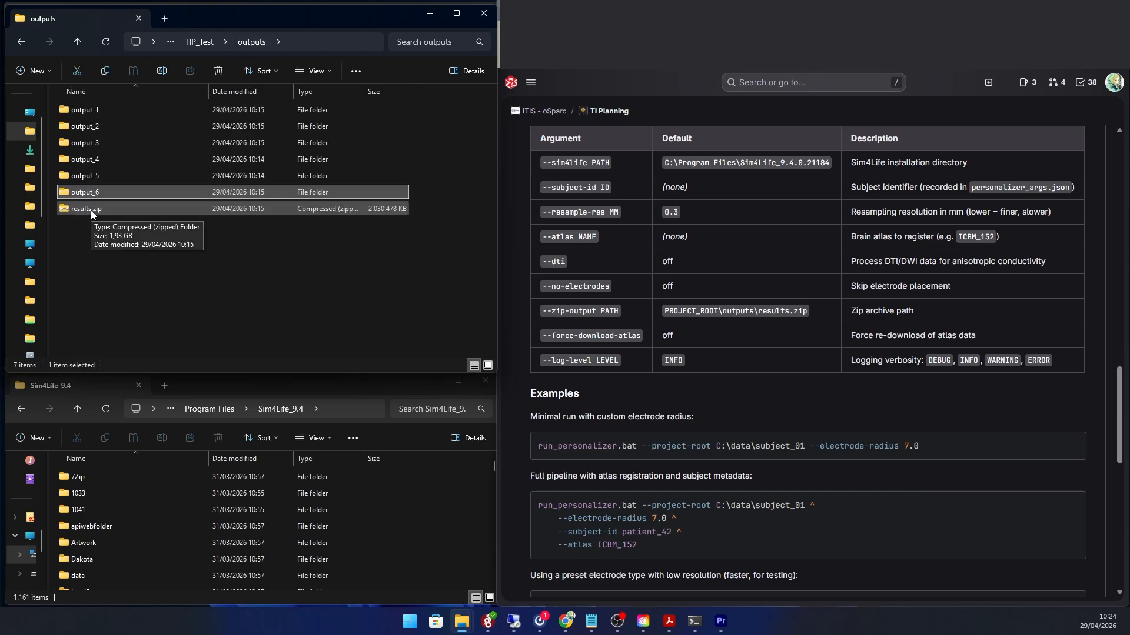
double_click(88, 209)
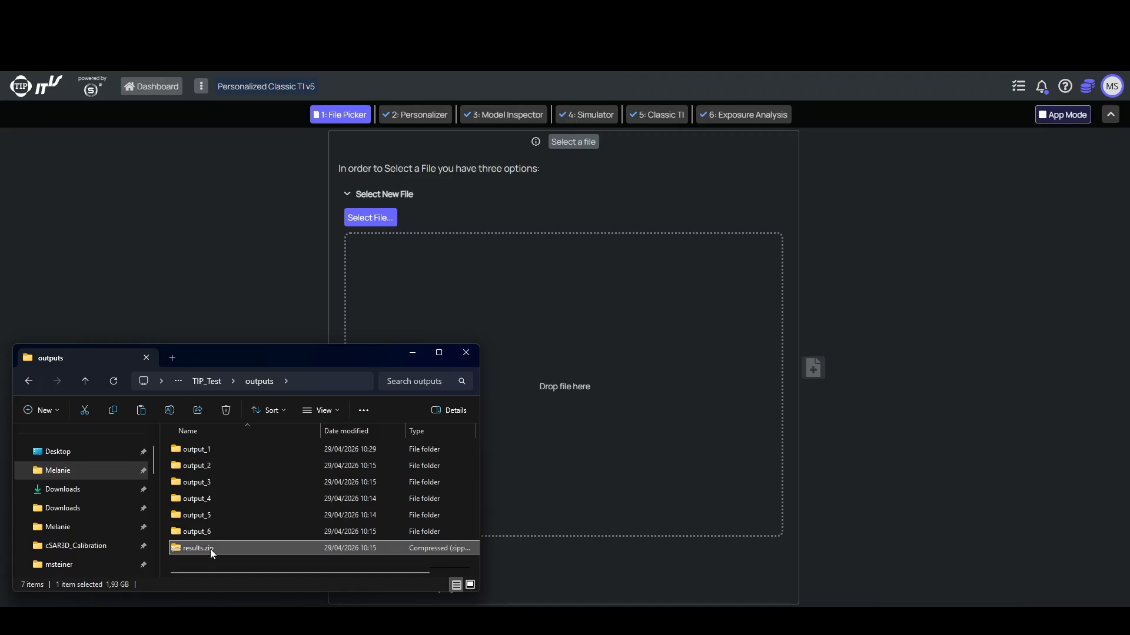
Step: Compare the two segmented head models side by side from another angle in Sim4Life
drag(210, 549, 548, 341)
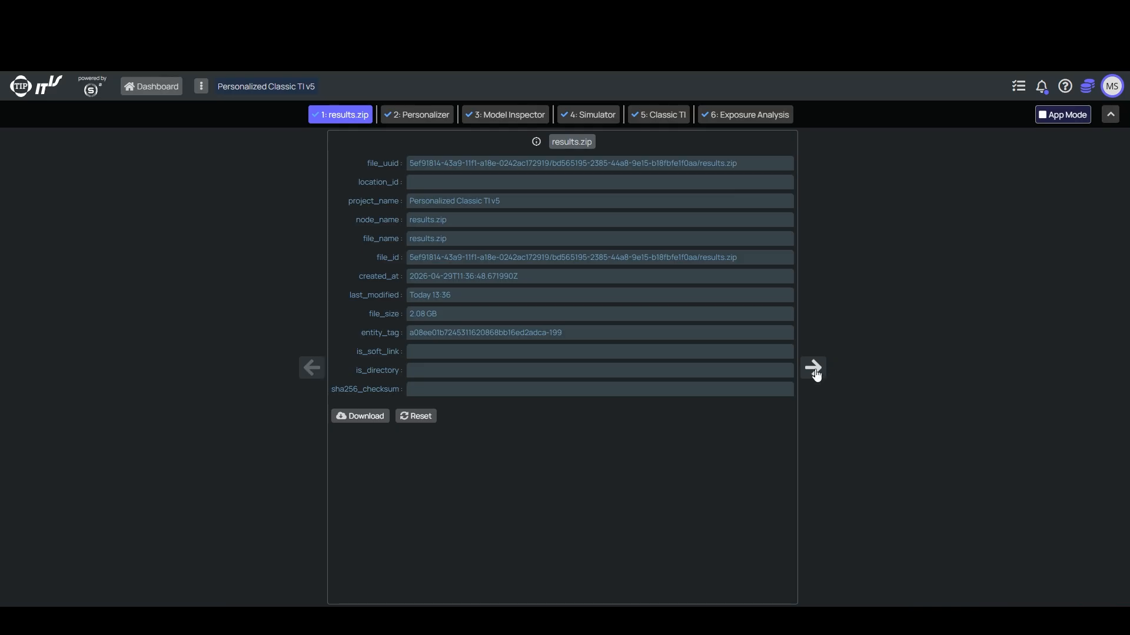
Step: Advance the Personalized Classic TI v5 project from results.zip to Personalizer, review its output files, and continue to Model Inspector
click(814, 368)
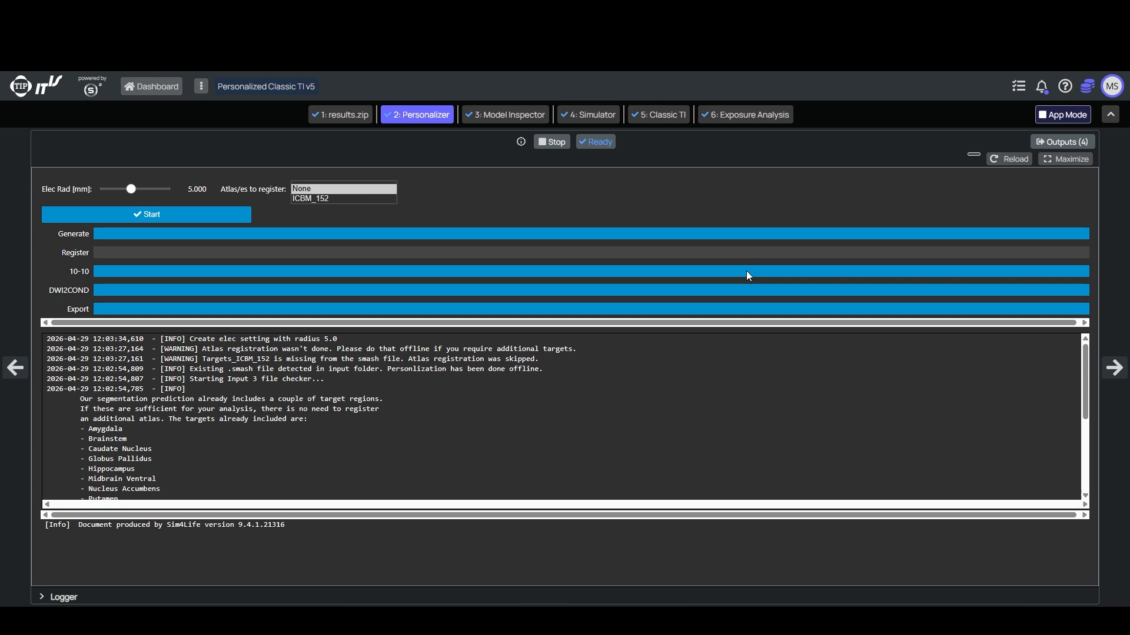
click(1059, 144)
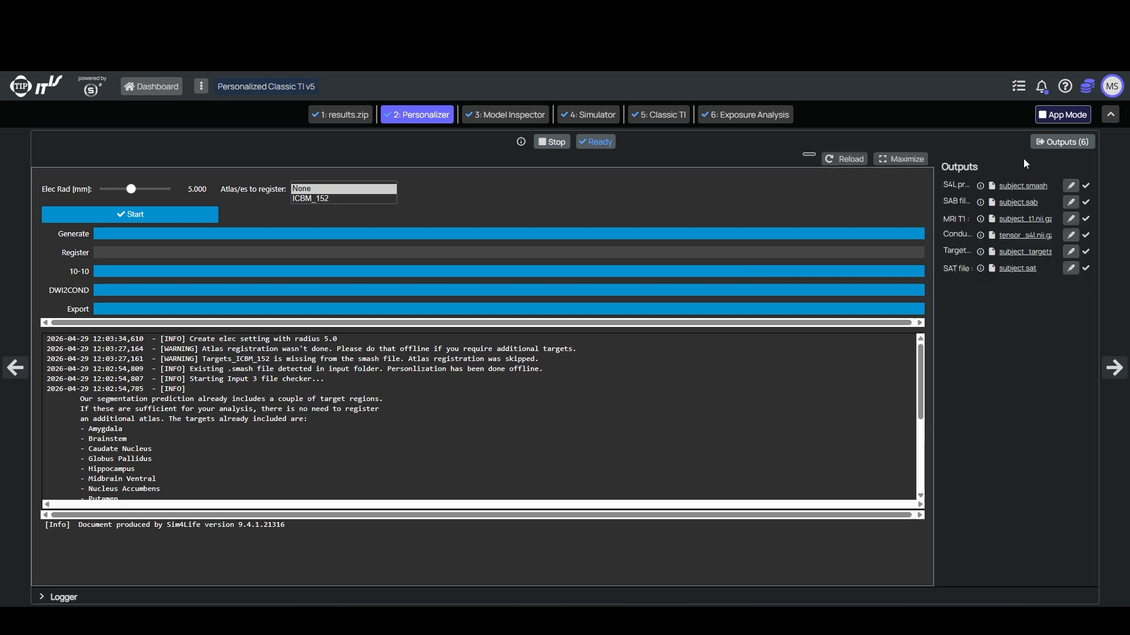
click(1062, 141)
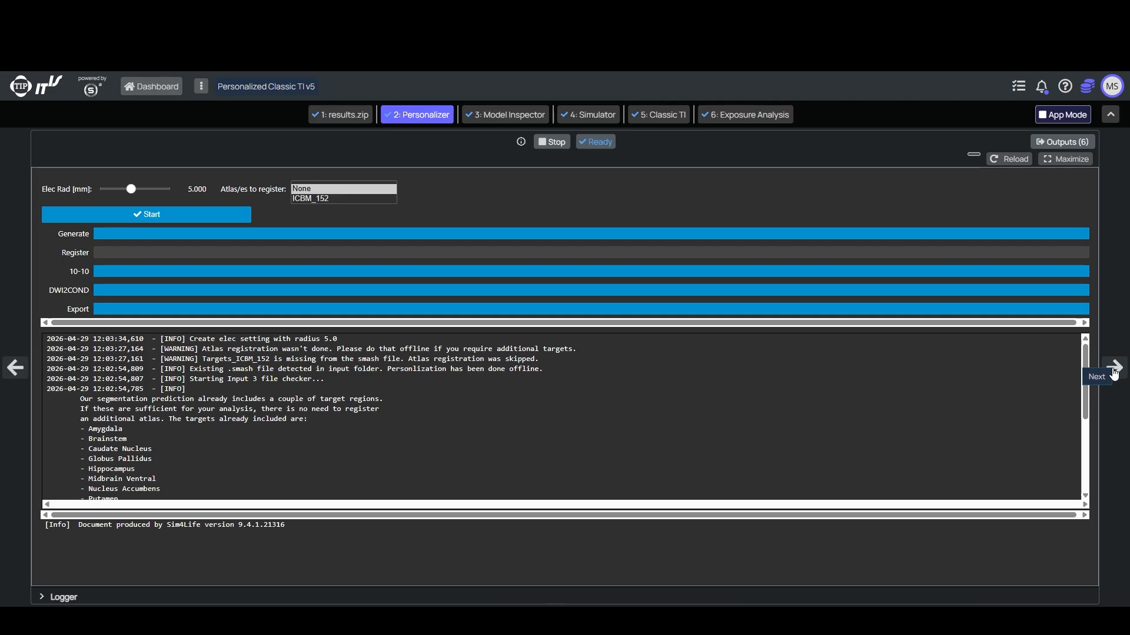
click(1114, 368)
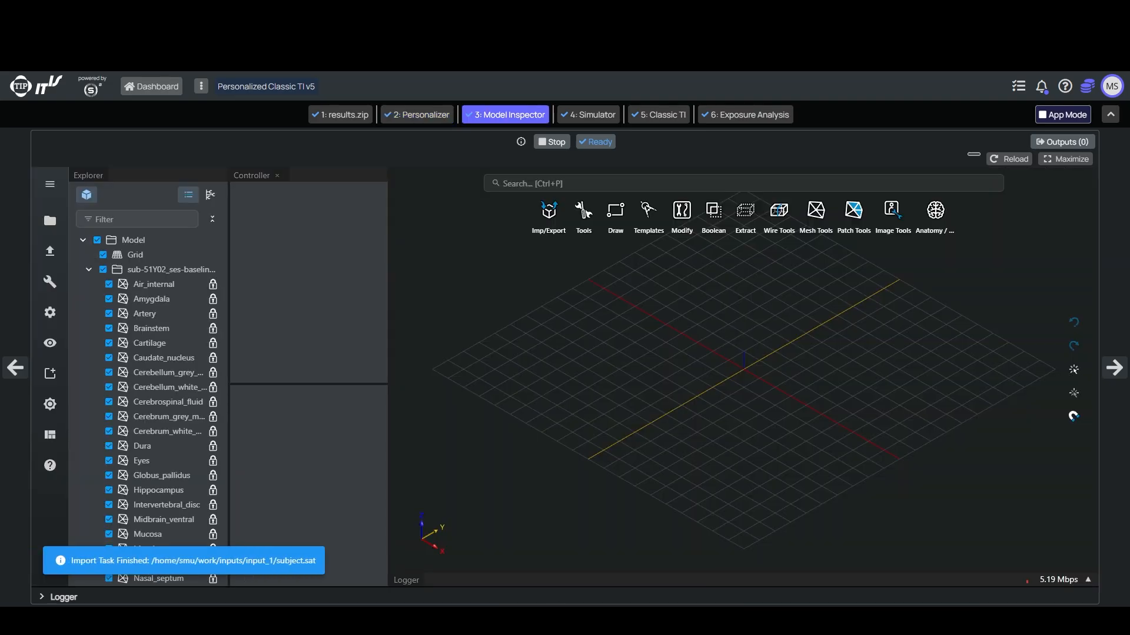
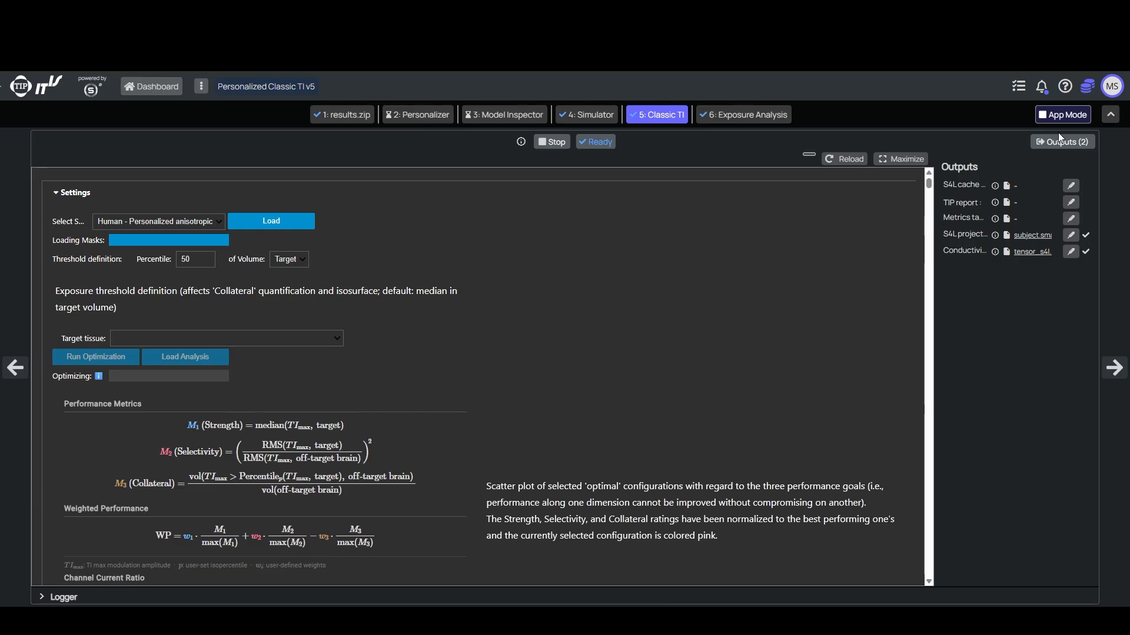
Step: Move from Classic TI to Exposure Analysis and examine the input_1, input_2 and input_3 folders in its inputs folder
click(1061, 143)
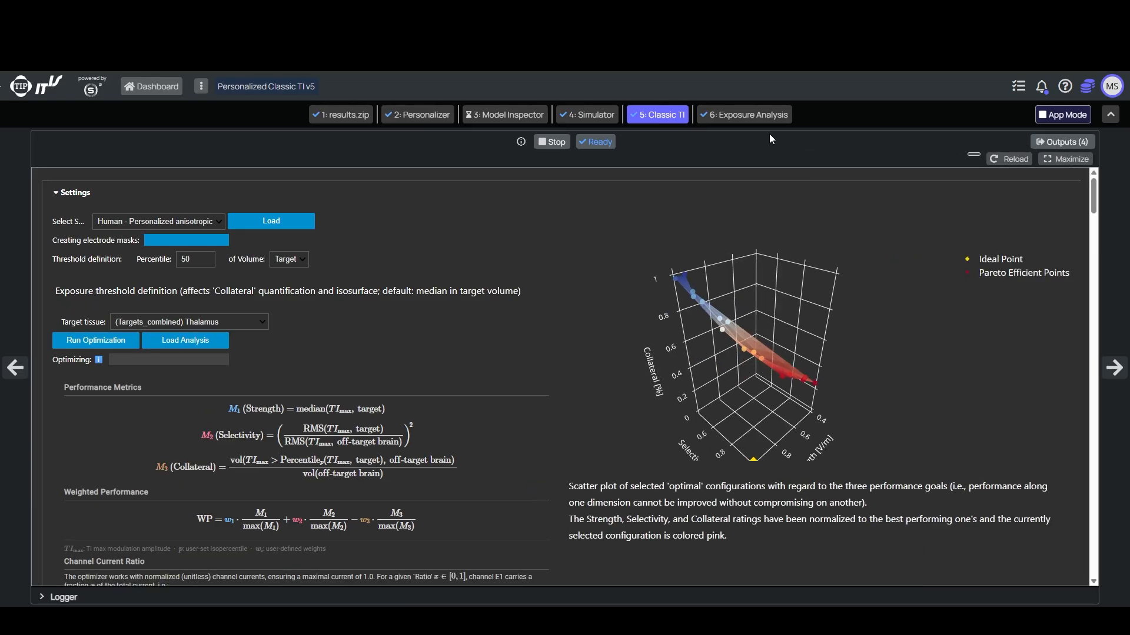
click(752, 116)
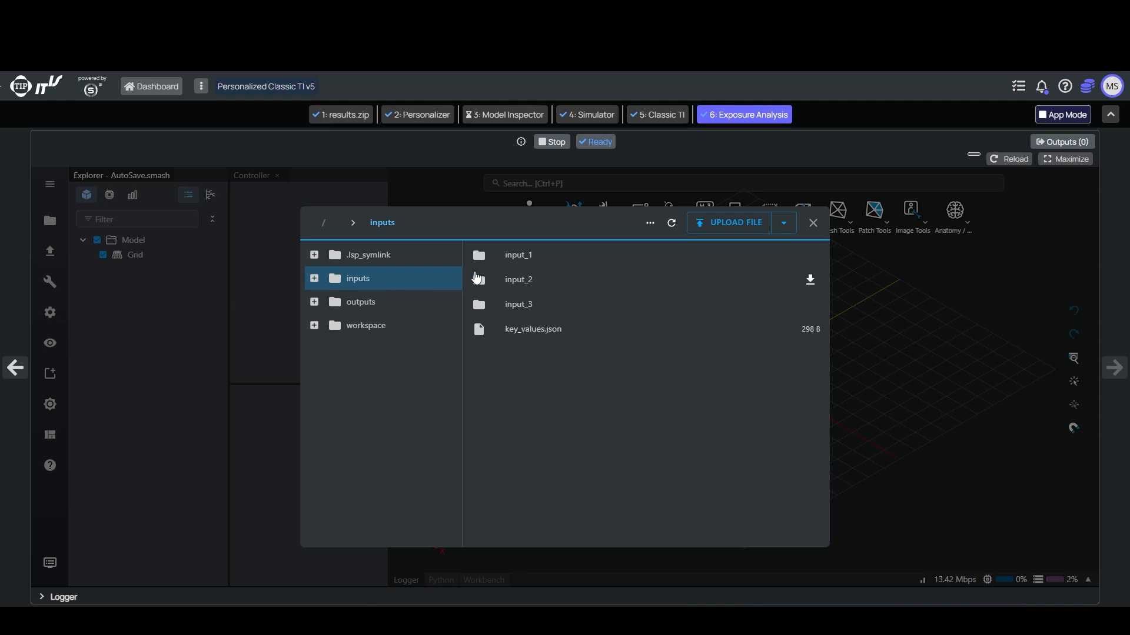
click(524, 258)
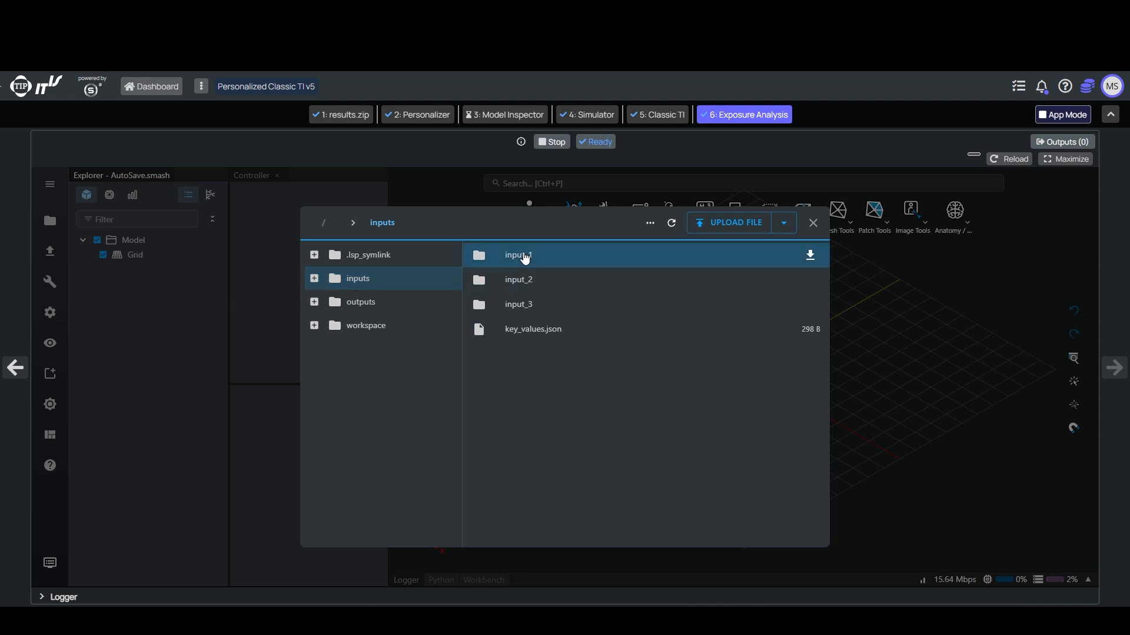
double_click(525, 259)
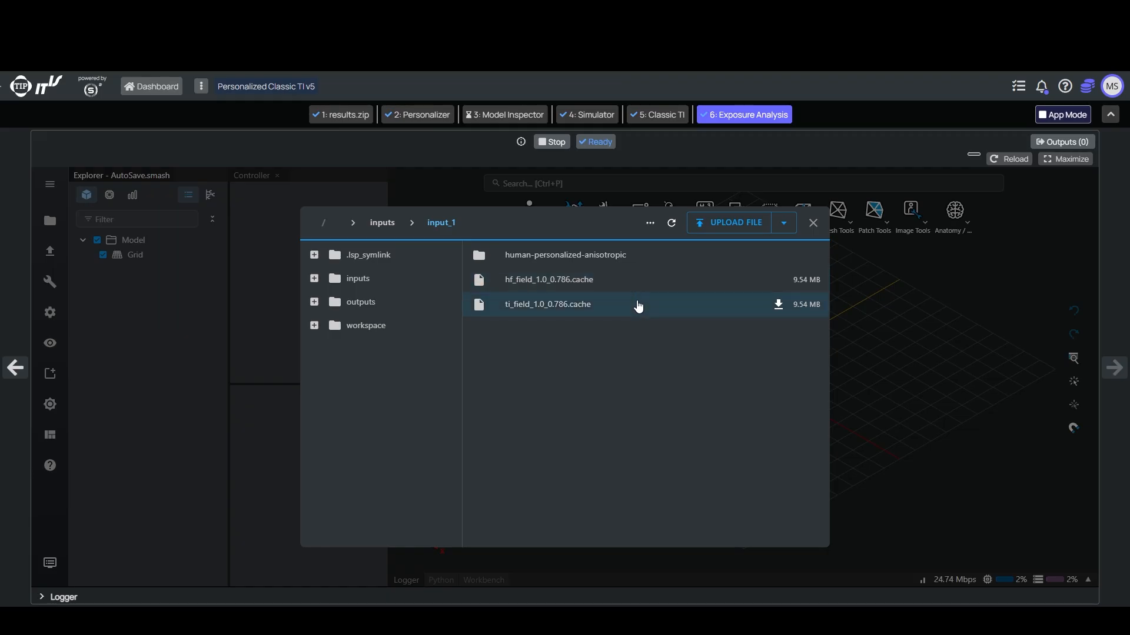
double_click(508, 278)
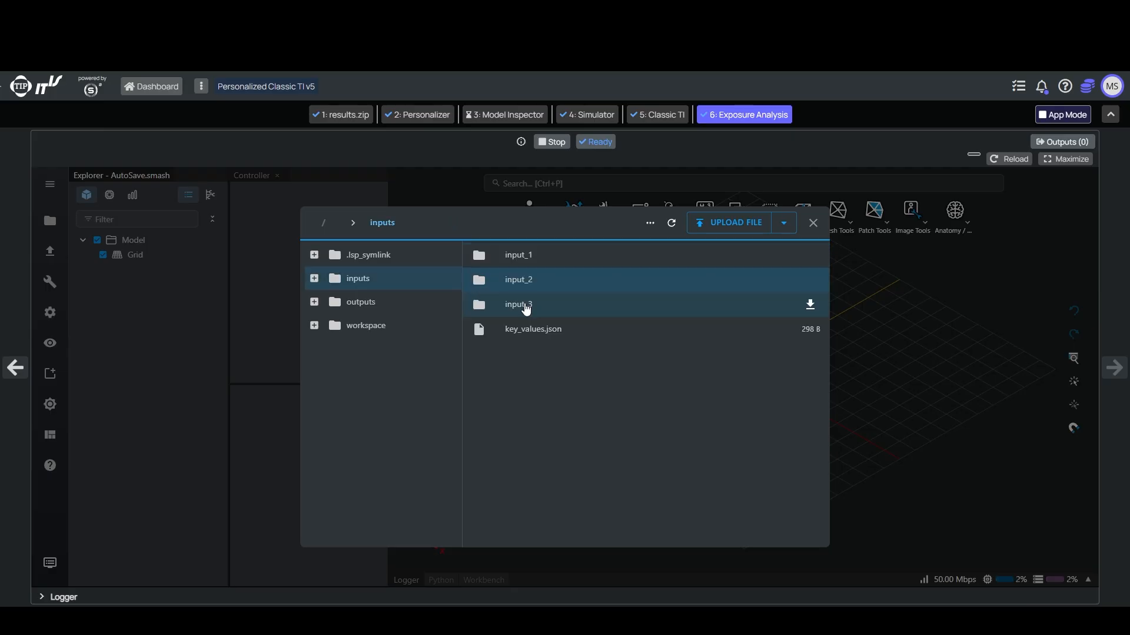
double_click(518, 305)
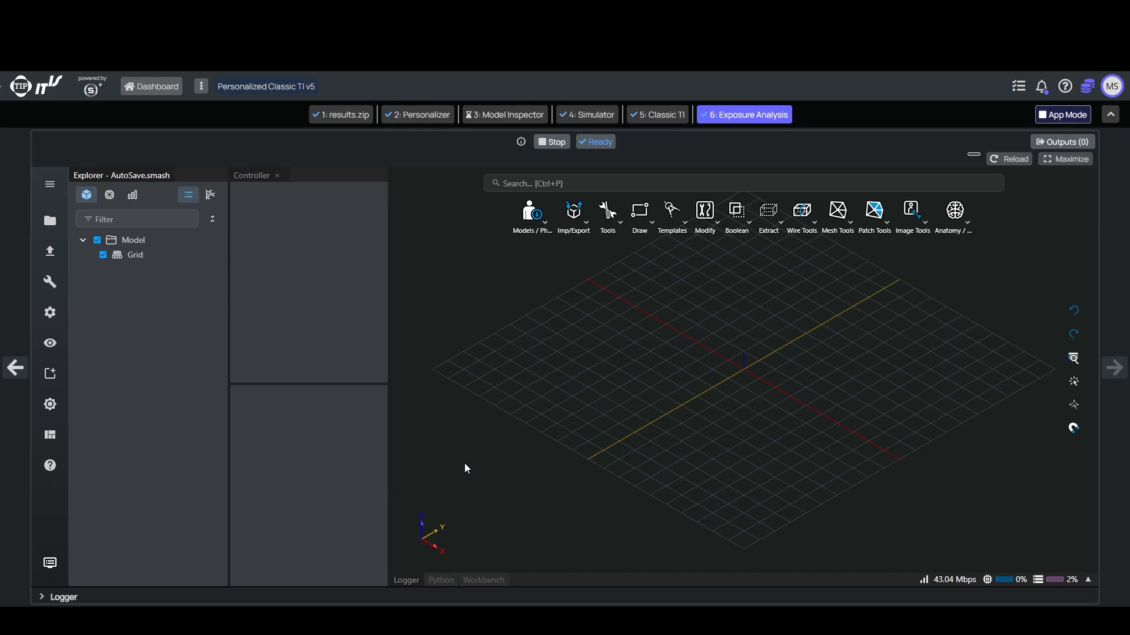
Step: Move subject.smash from the input_2 folder to the workspace folder in the Exposure Analysis file browser
click(58, 376)
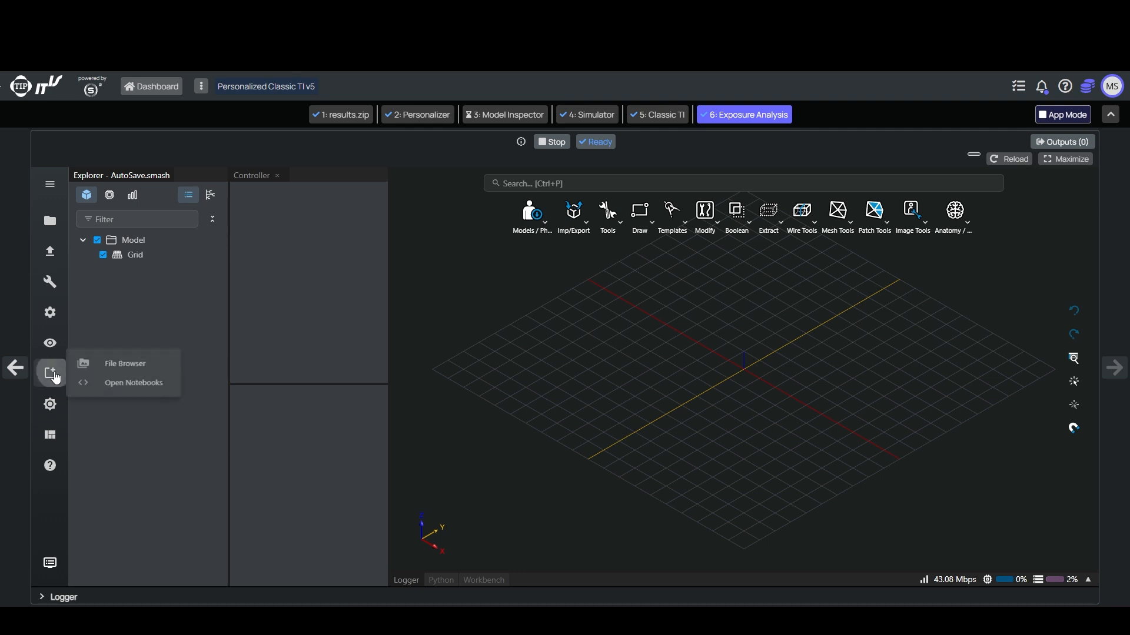
click(130, 364)
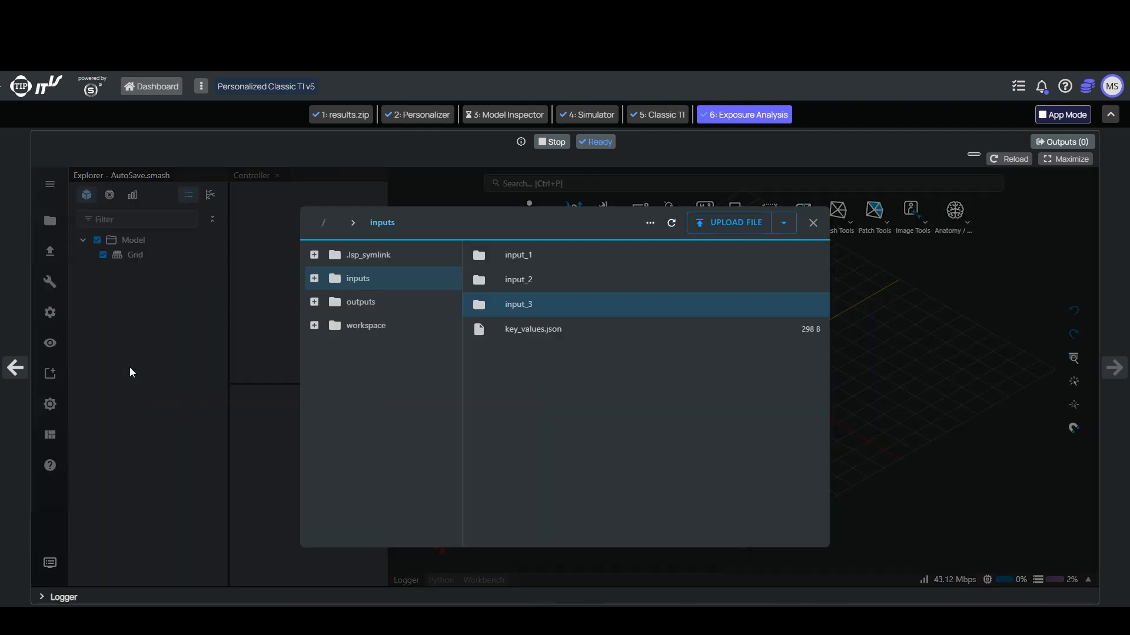
double_click(522, 283)
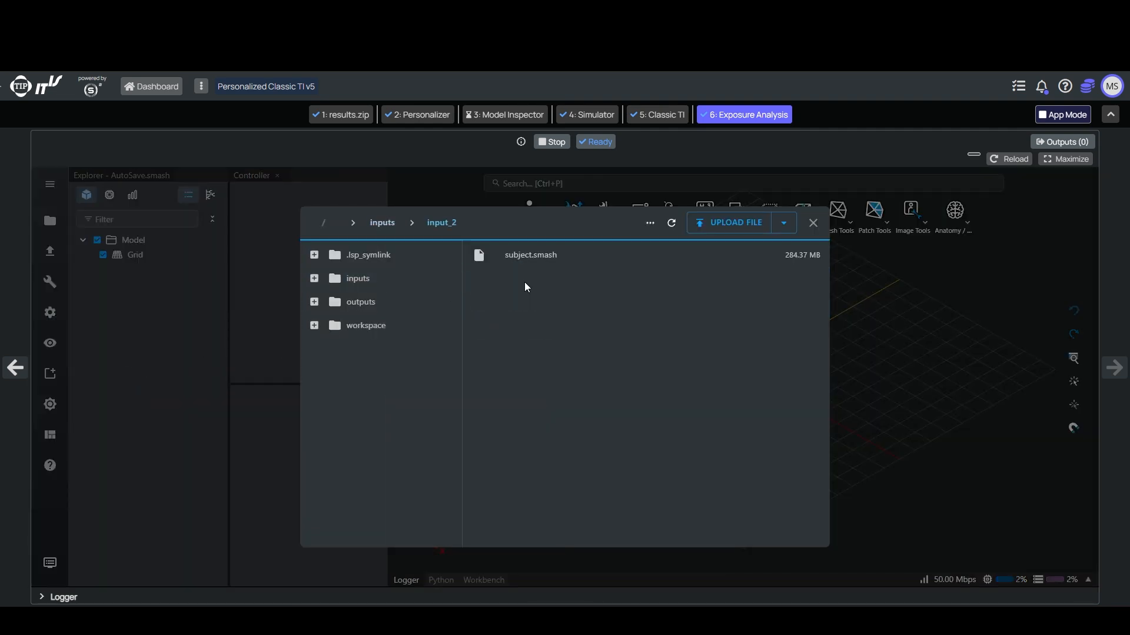
drag(544, 258, 366, 327)
click(366, 328)
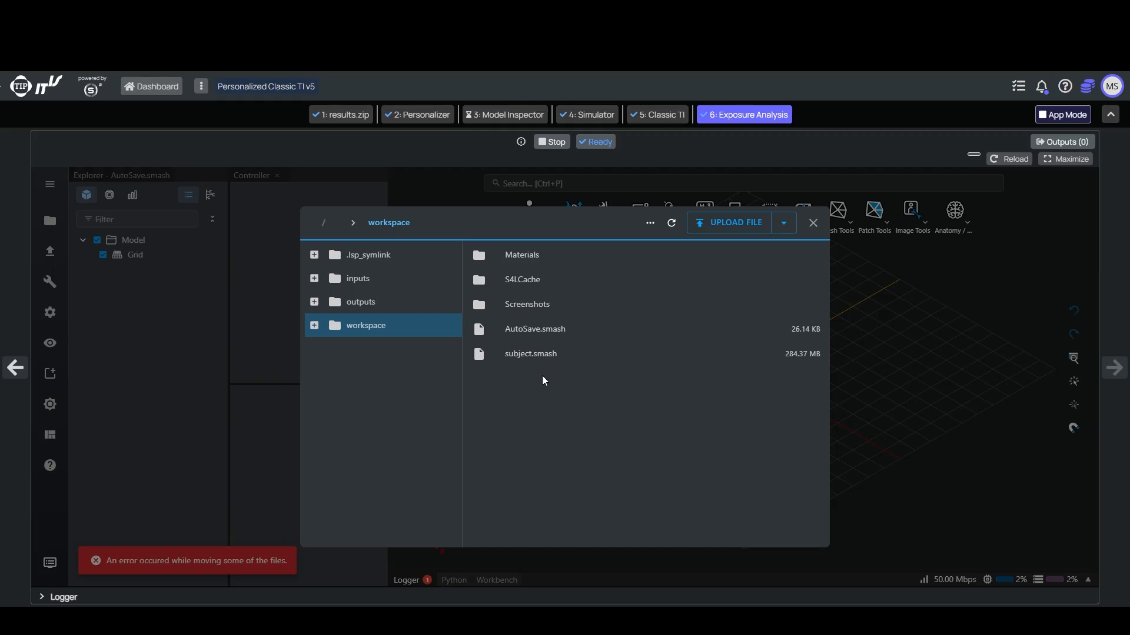
Step: Open the subject.smash project from the workspace folder
click(50, 184)
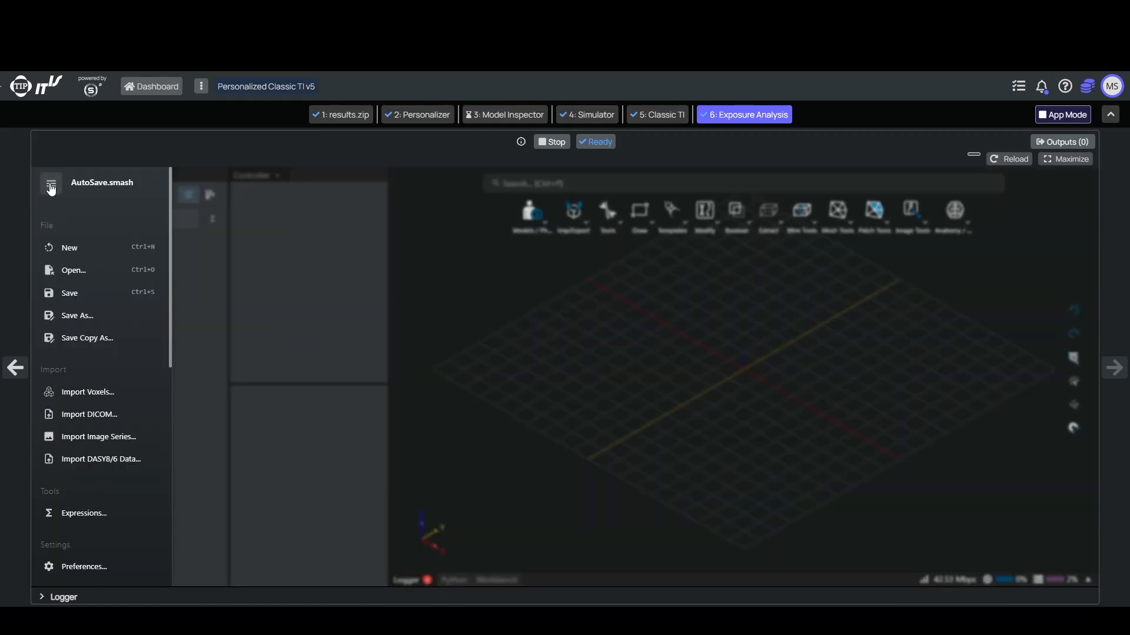
click(108, 271)
click(518, 352)
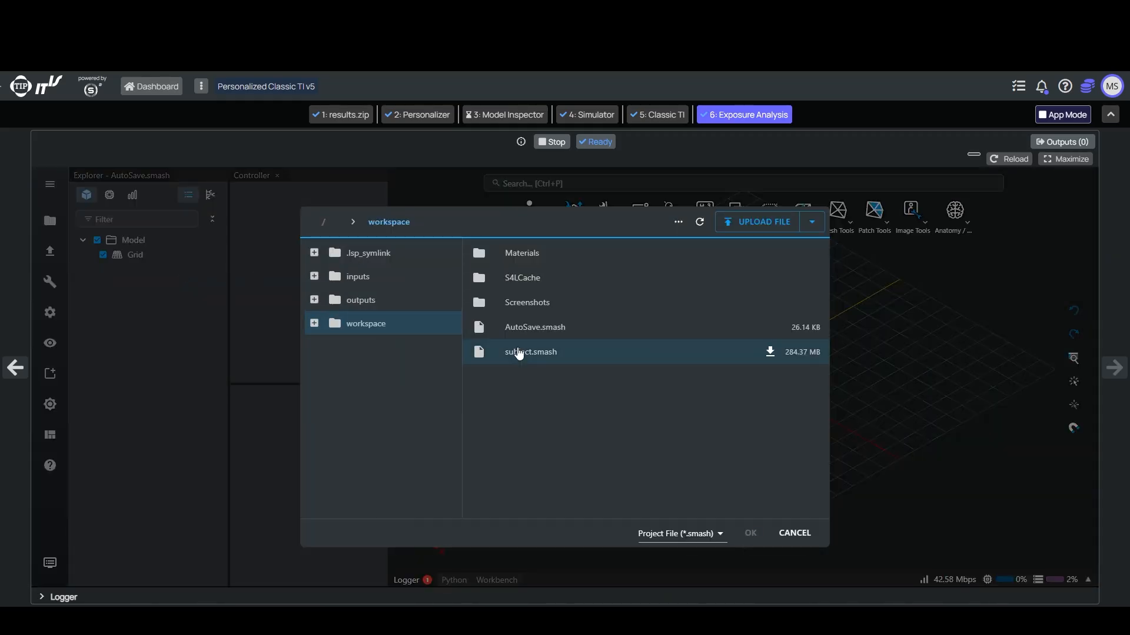
double_click(569, 353)
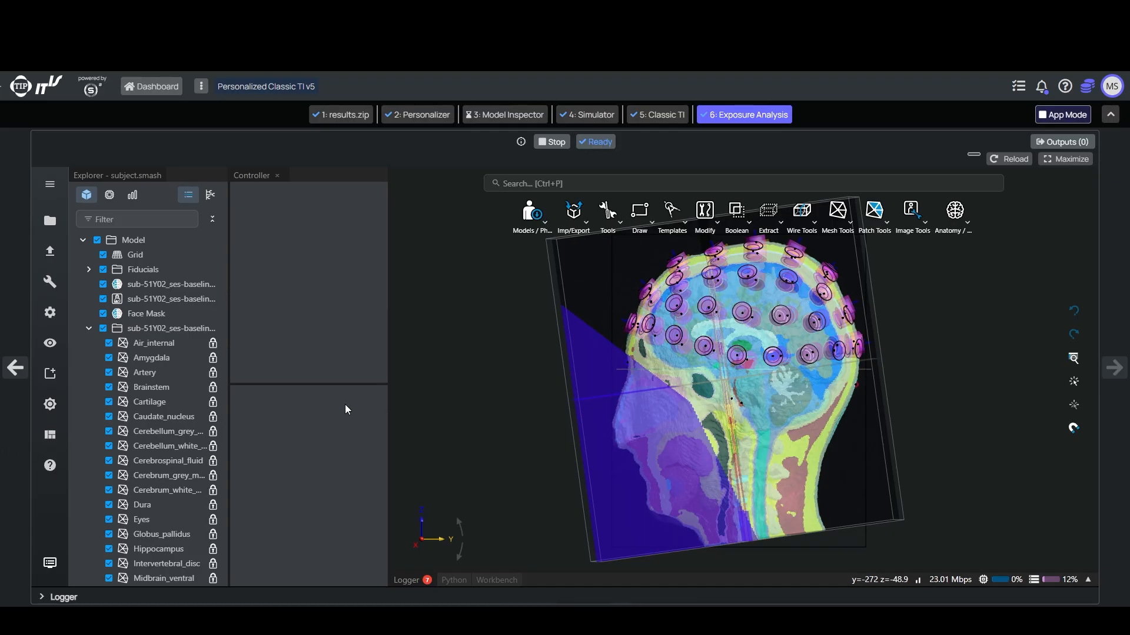
Step: Collapse the tissue, Targets_combined, Brain_Mask, Head_Mask and electrode groups in the model tree
click(89, 329)
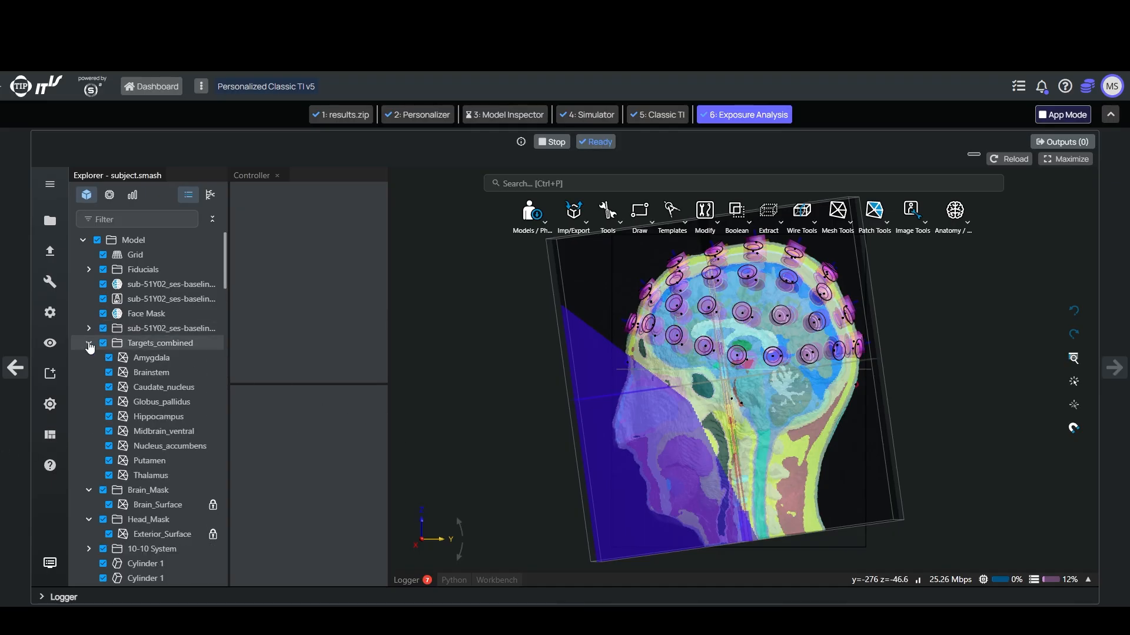
click(89, 344)
click(89, 357)
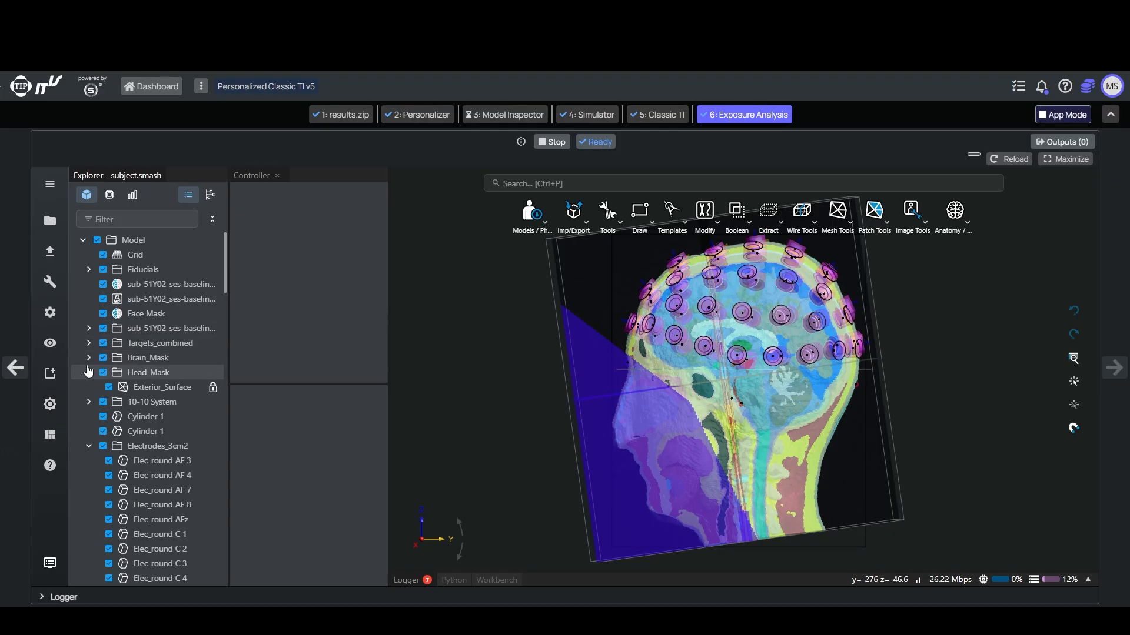
click(89, 372)
click(85, 434)
click(89, 446)
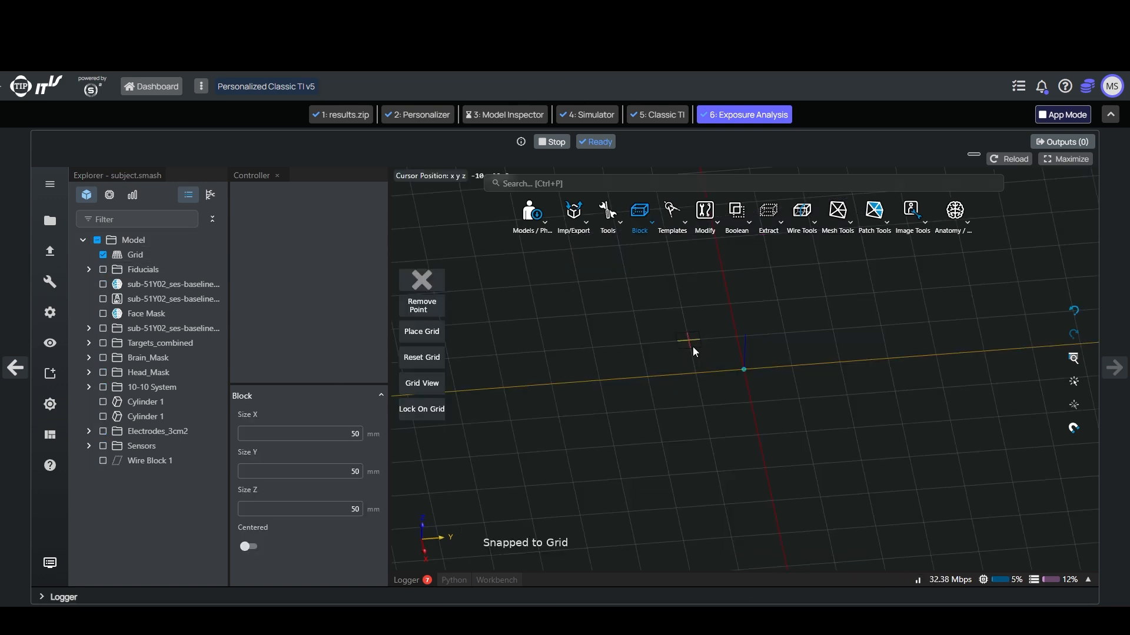
Step: Hide the existing model entities and create a small solid block near the origin as an electrode template
click(693, 346)
click(798, 390)
click(798, 383)
click(156, 406)
drag(575, 404, 581, 423)
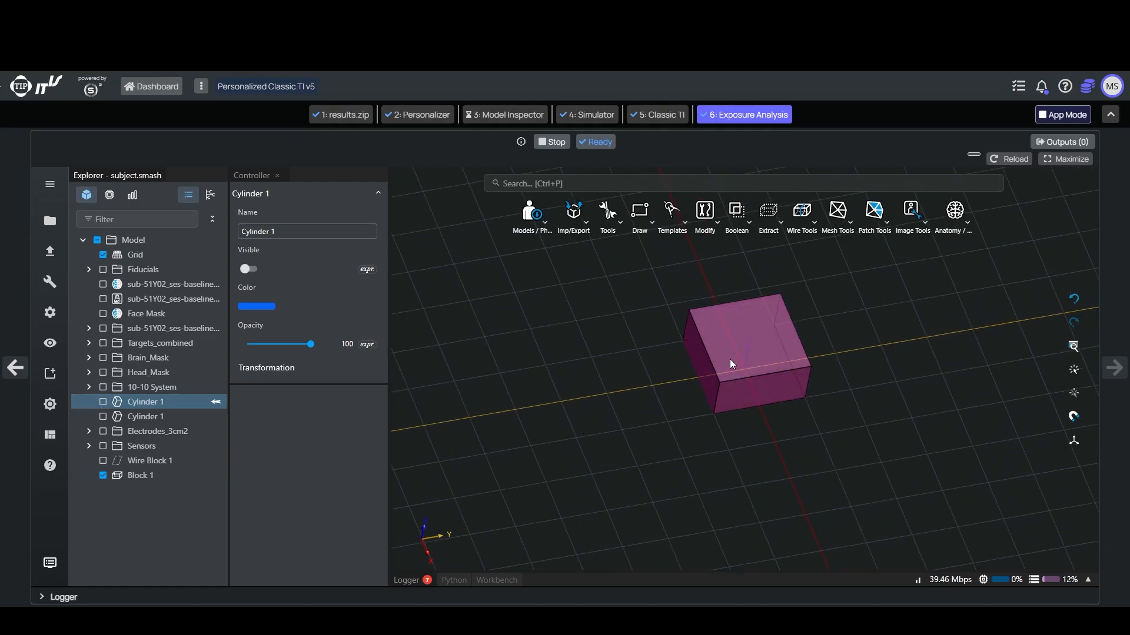
Step: Place copies of the block at the 10-10 System points with Template Placement and show the segmented head tissues
click(170, 389)
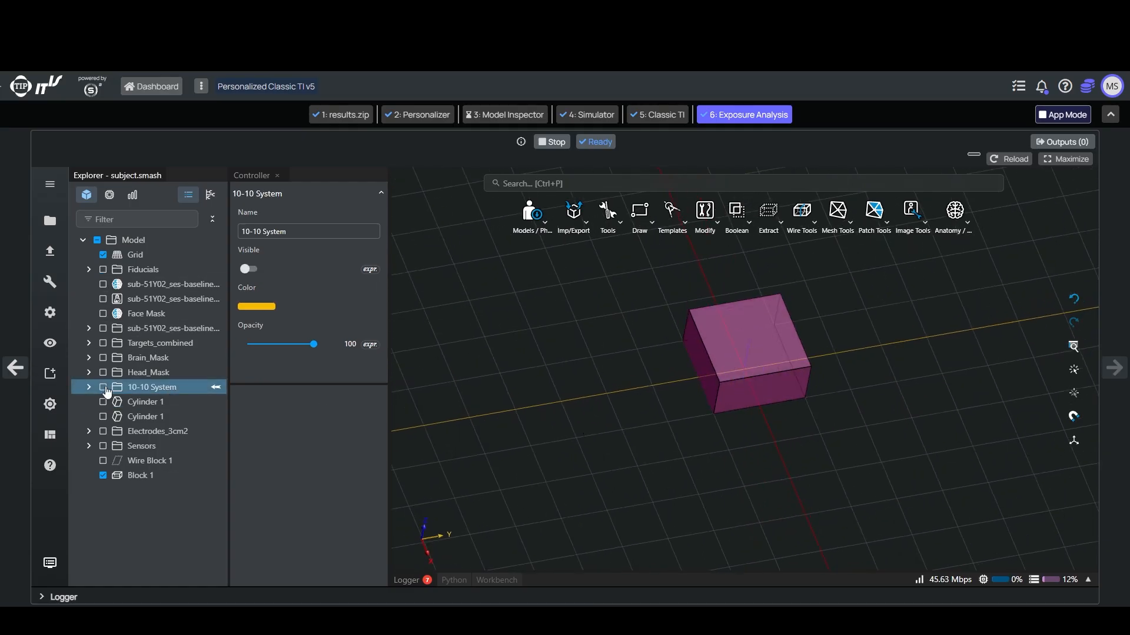
click(103, 388)
scroll(603, 440, down, 5)
drag(602, 441, 617, 541)
ctrl+click(141, 475)
click(945, 221)
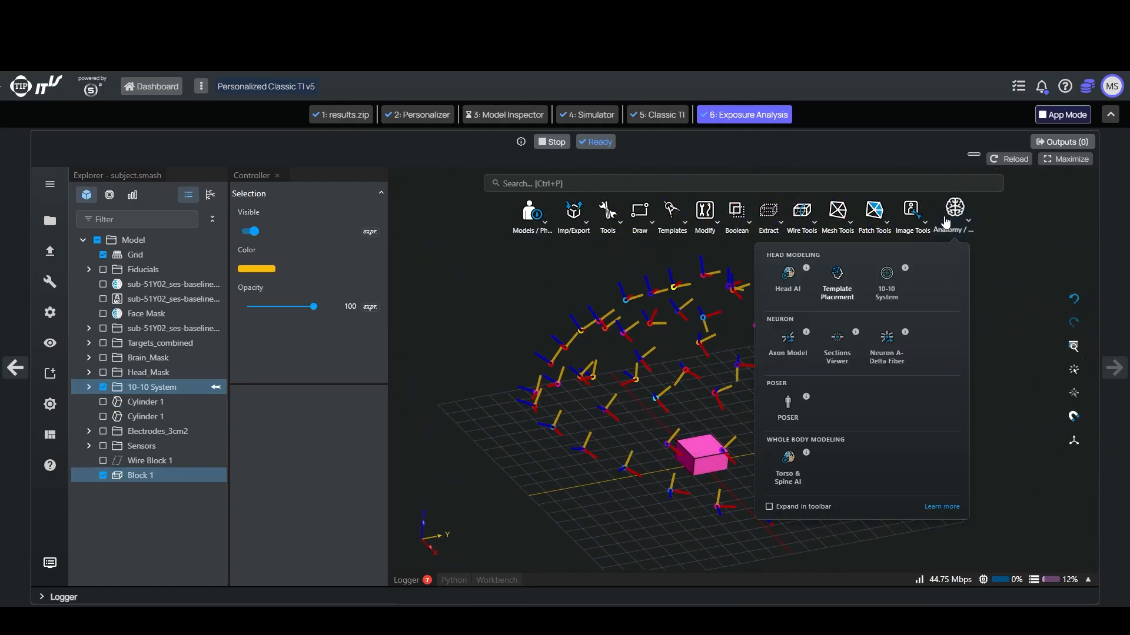
click(836, 275)
click(103, 328)
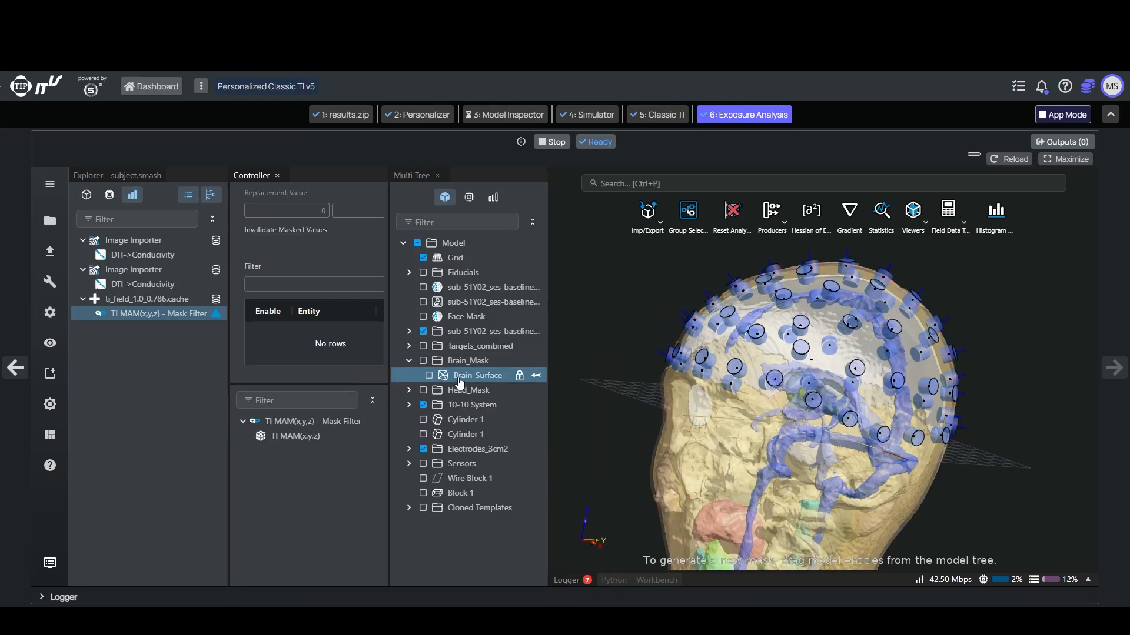
Step: Mask the TI MAM field of ti_field_1.0_0.786.cache with Brain_Surface and refresh the filter
drag(473, 375, 285, 333)
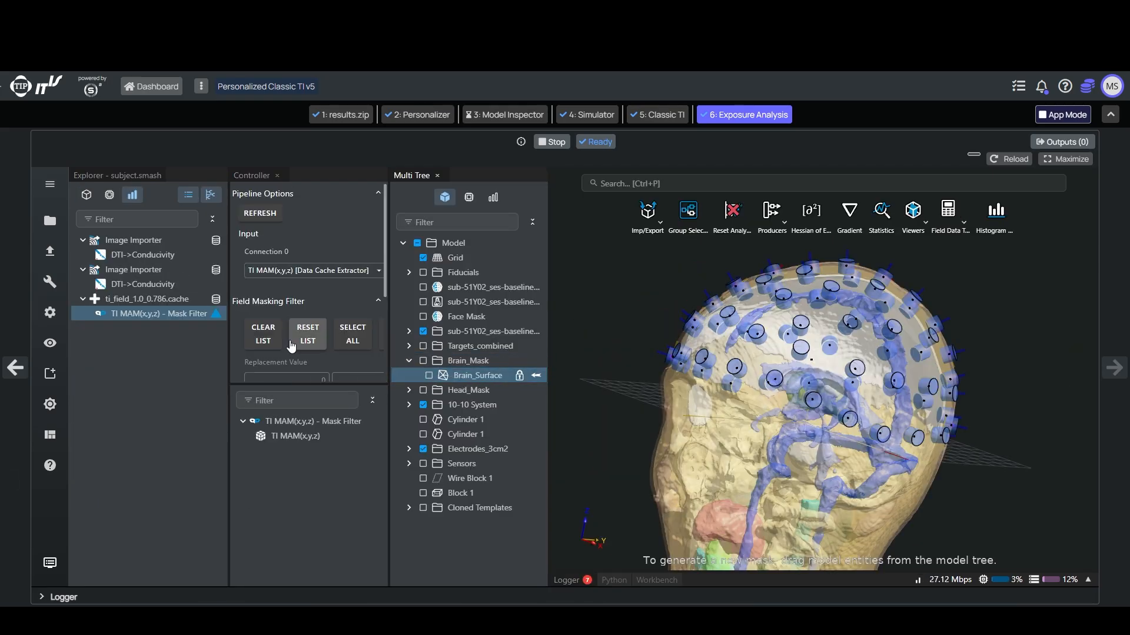
scroll(288, 303, up, 5)
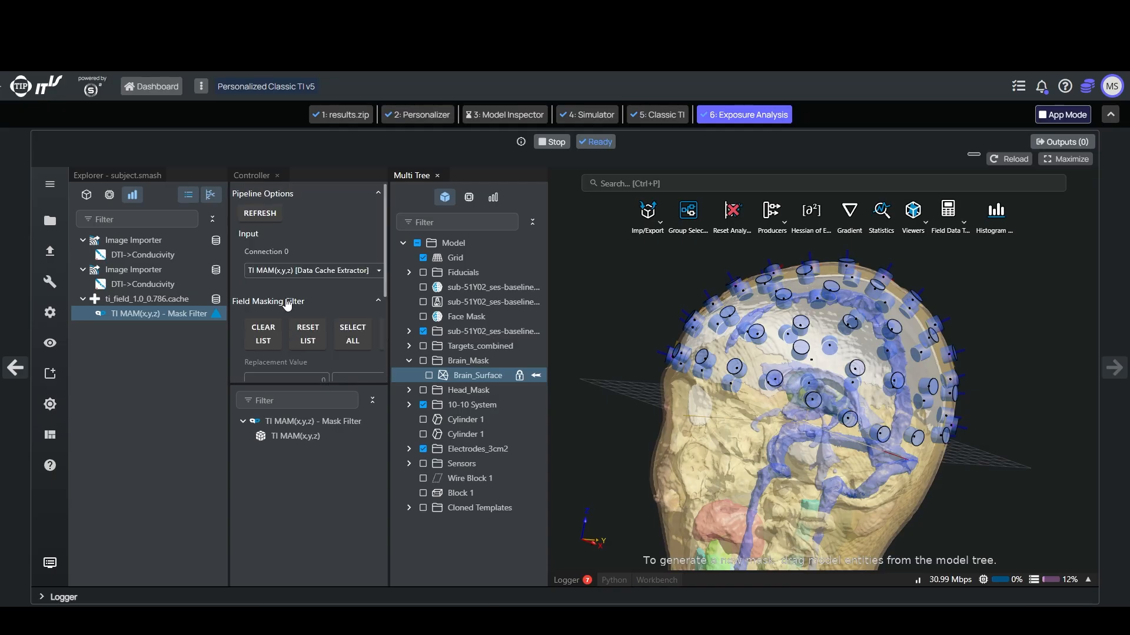
click(260, 215)
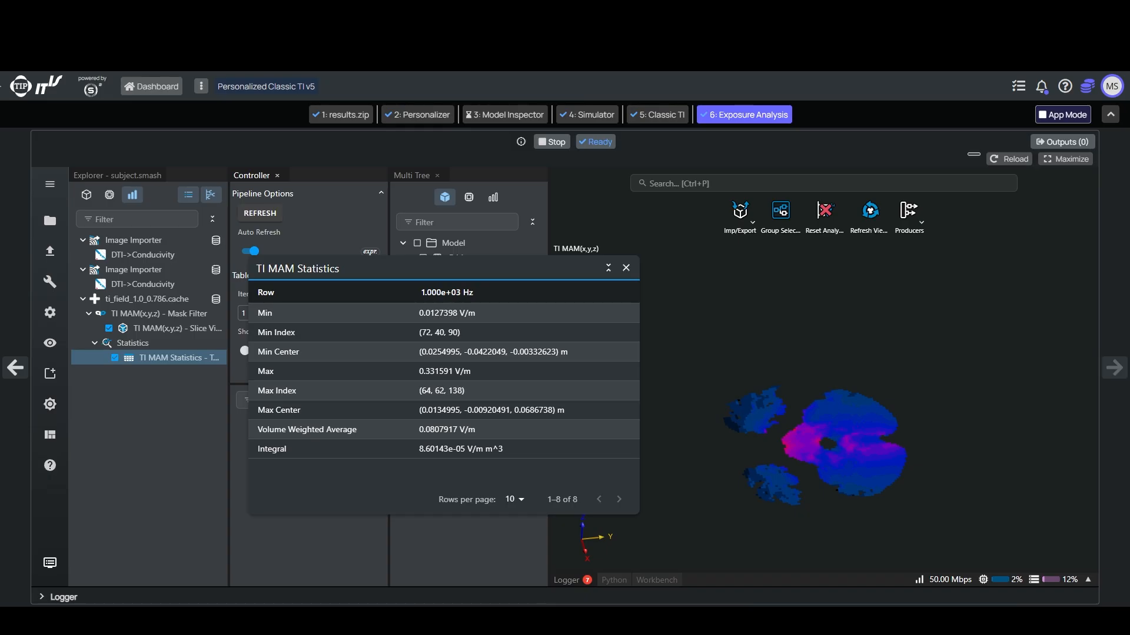
Step: Create an additional LF Electro Ohmic Quasi-Static simulation in the project
click(109, 195)
click(84, 240)
right_click(101, 269)
mouse_move(141, 284)
mouse_move(277, 288)
click(444, 331)
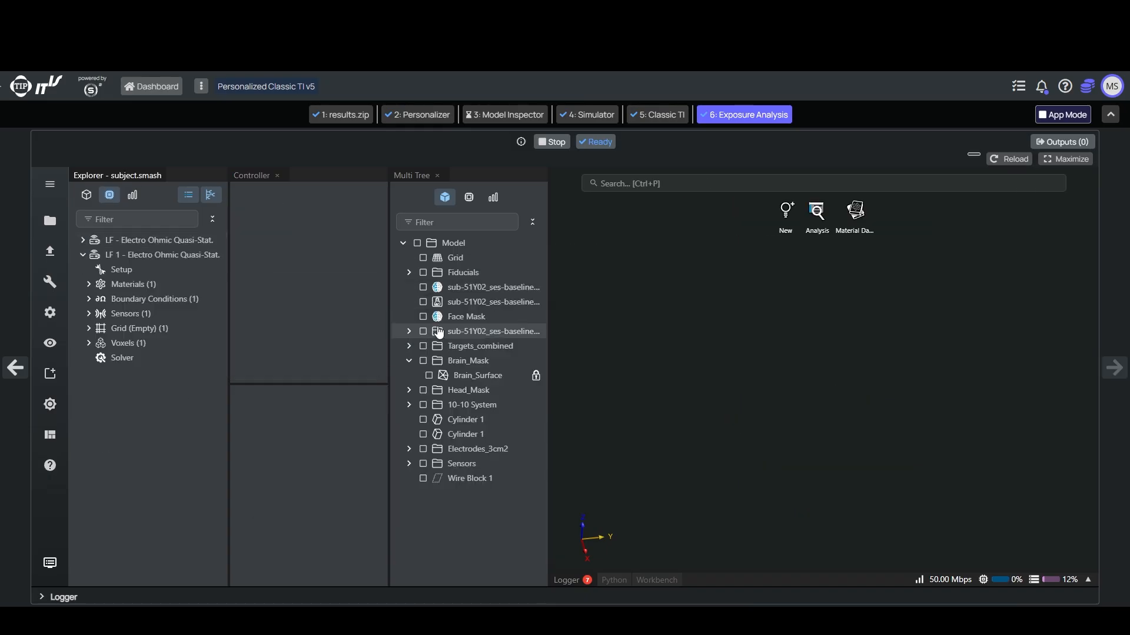
Step: Open the materials of the new simulation Channel_1 and set its existing boundary settings' type to Flux
click(140, 256)
click(89, 285)
click(90, 284)
click(89, 299)
click(145, 314)
click(309, 269)
Step: Add Dirichlet boundary settings to Channel_1 and set Boundary Settings 1's constant potential to 1 V
right_click(156, 299)
click(171, 294)
click(167, 328)
double_click(328, 306)
text(1)
key(Return)
Step: Assign electrodes from Electrodes_3cm2 to the two Dirichlet boundary settings and open Channel_1's grid and voxel settings
click(409, 449)
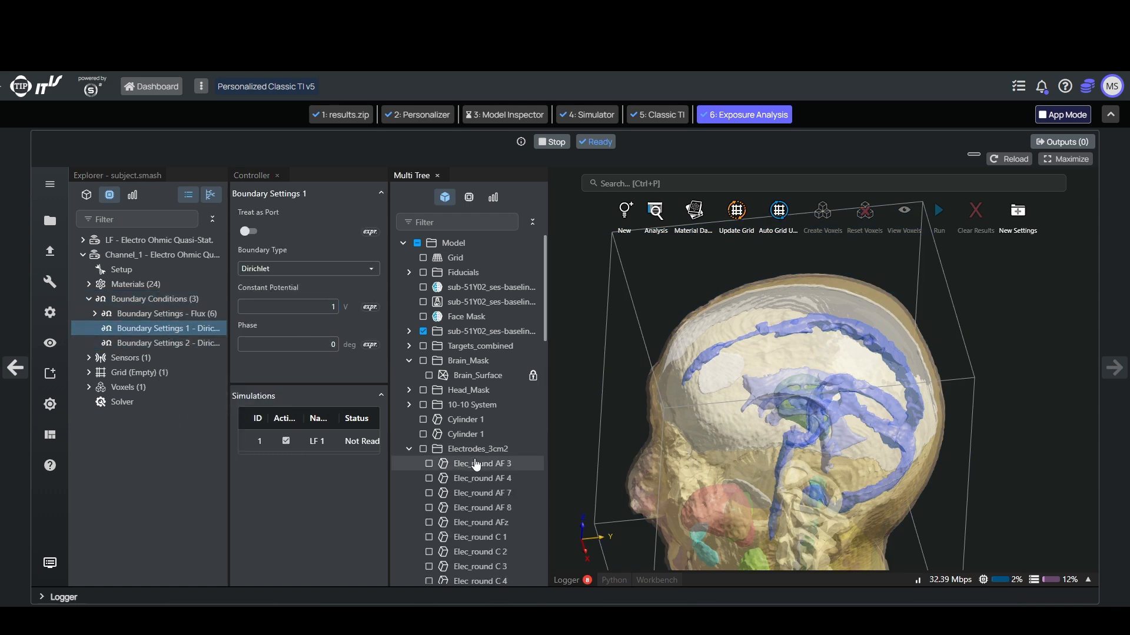
scroll(483, 500, down, 3)
scroll(489, 522, down, 6)
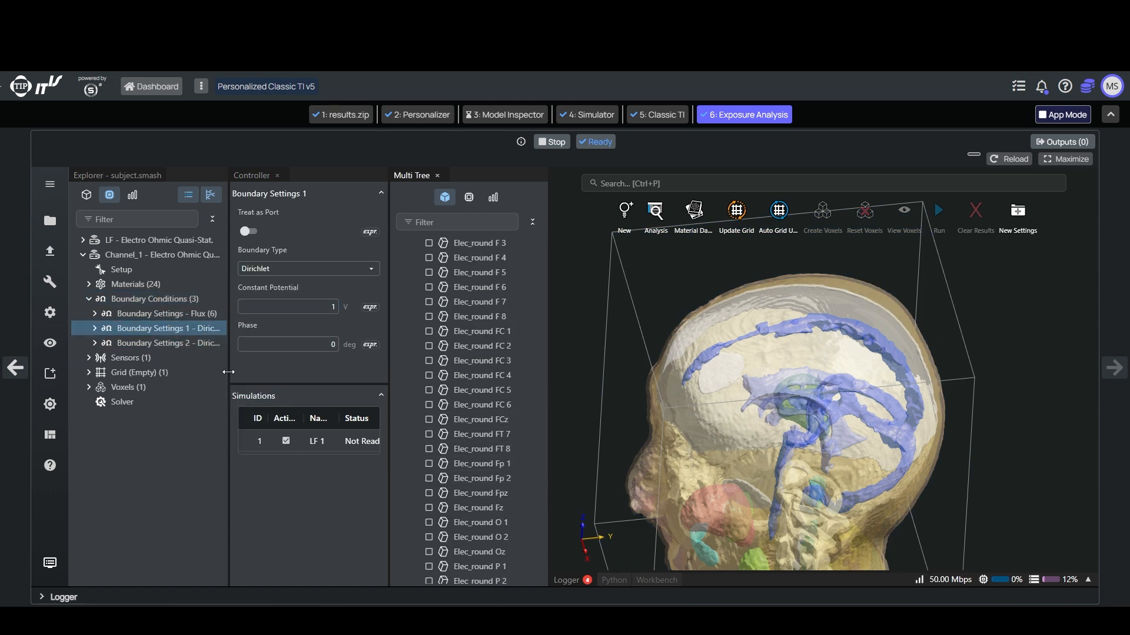
click(162, 377)
click(88, 402)
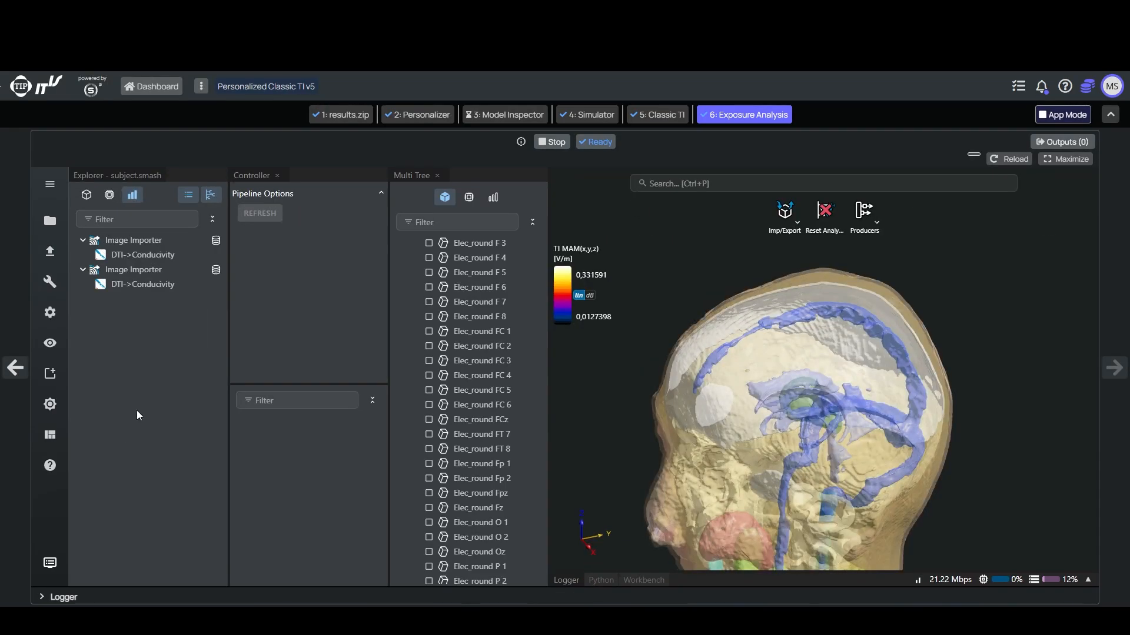
Step: Import hf_field_1.0_0.786.cache and ti_field_1.0_0.786.cache from inputs/input_1 into the analysis
click(785, 218)
click(790, 254)
click(359, 277)
double_click(525, 256)
double_click(533, 281)
click(783, 232)
double_click(704, 277)
double_click(518, 298)
Step: Add a slice viewer for the hf_field TI MAM data at XY slice index 101 and hide the head model
click(148, 298)
right_click(279, 438)
mouse_move(416, 516)
click(492, 515)
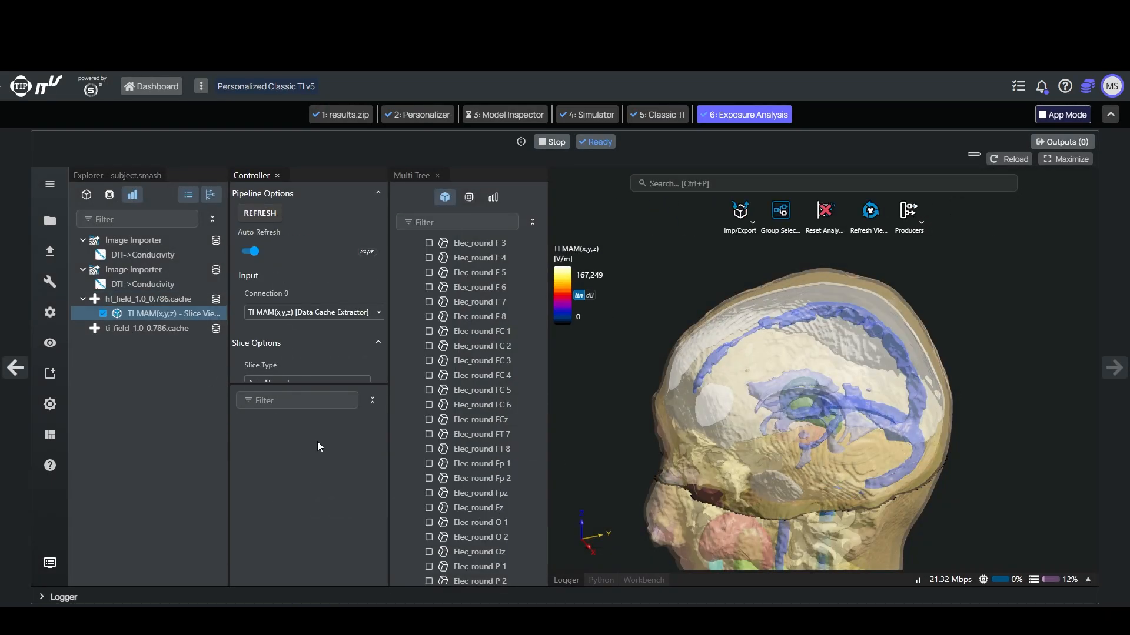
scroll(291, 286, down, 5)
click(353, 281)
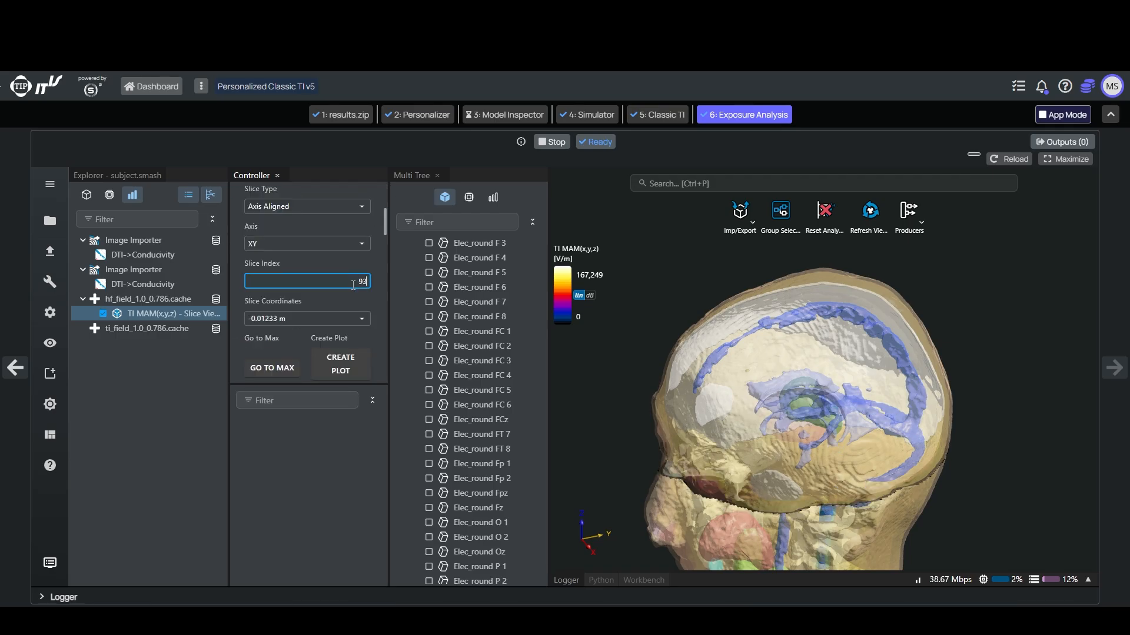
scroll(353, 286, up, 1)
scroll(414, 287, up, 9)
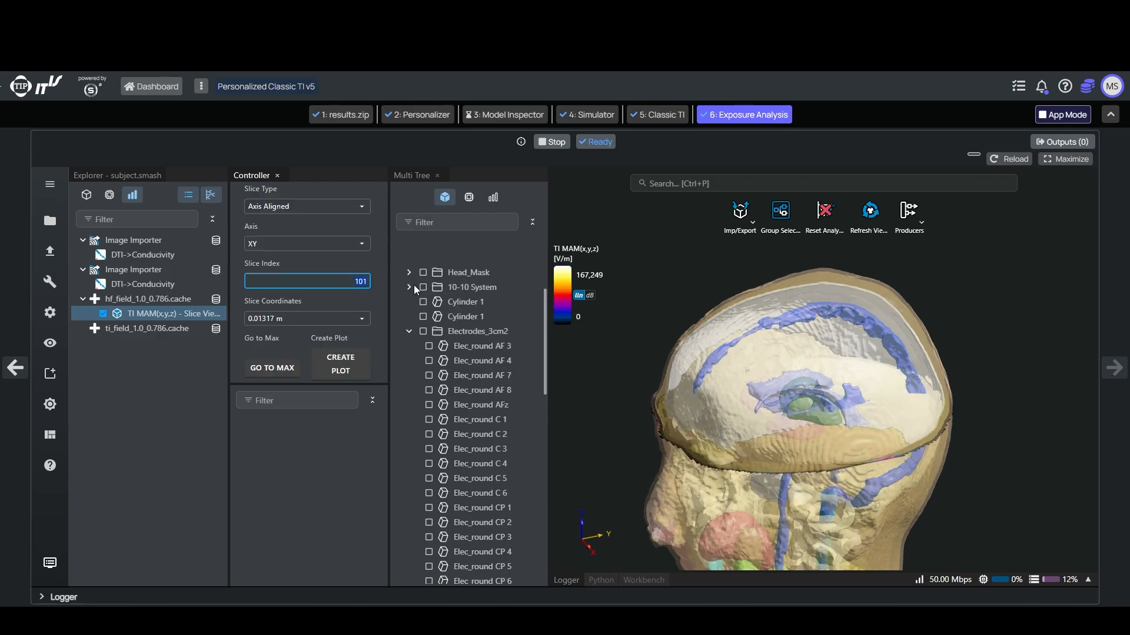
click(415, 446)
click(423, 333)
Step: Resample the TI MAM field of ti_field_1.0_0.786.cache using a grid step
right_click(117, 329)
mouse_move(215, 561)
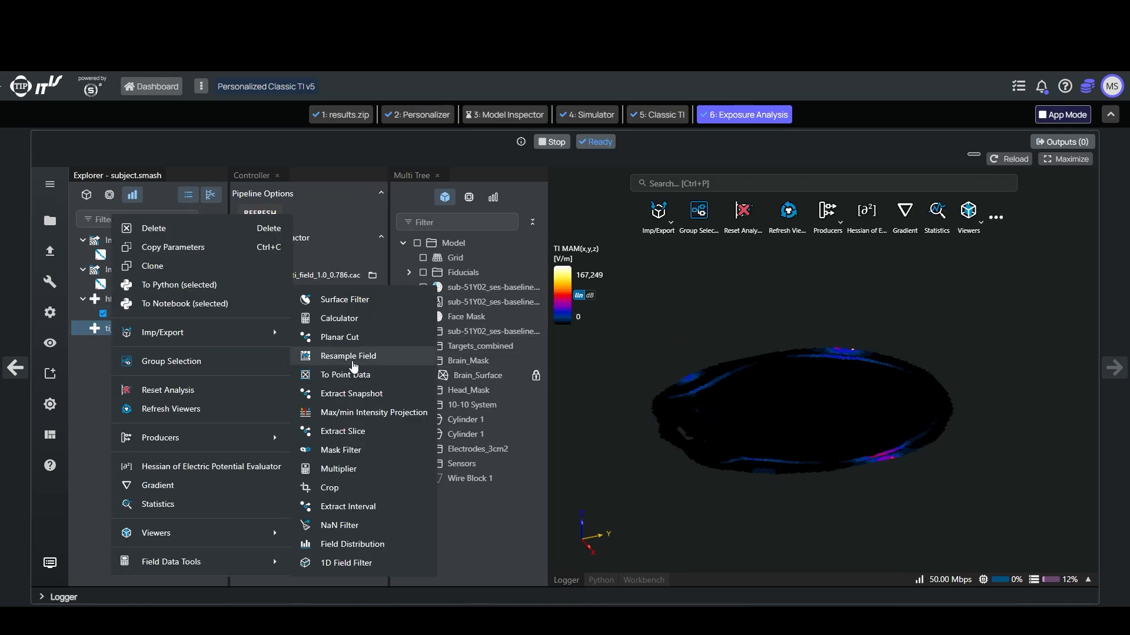
click(352, 359)
click(243, 277)
Step: Mask the resampled TI MAM field with Brain_Surface and refresh the mask filter
right_click(263, 436)
mouse_move(347, 561)
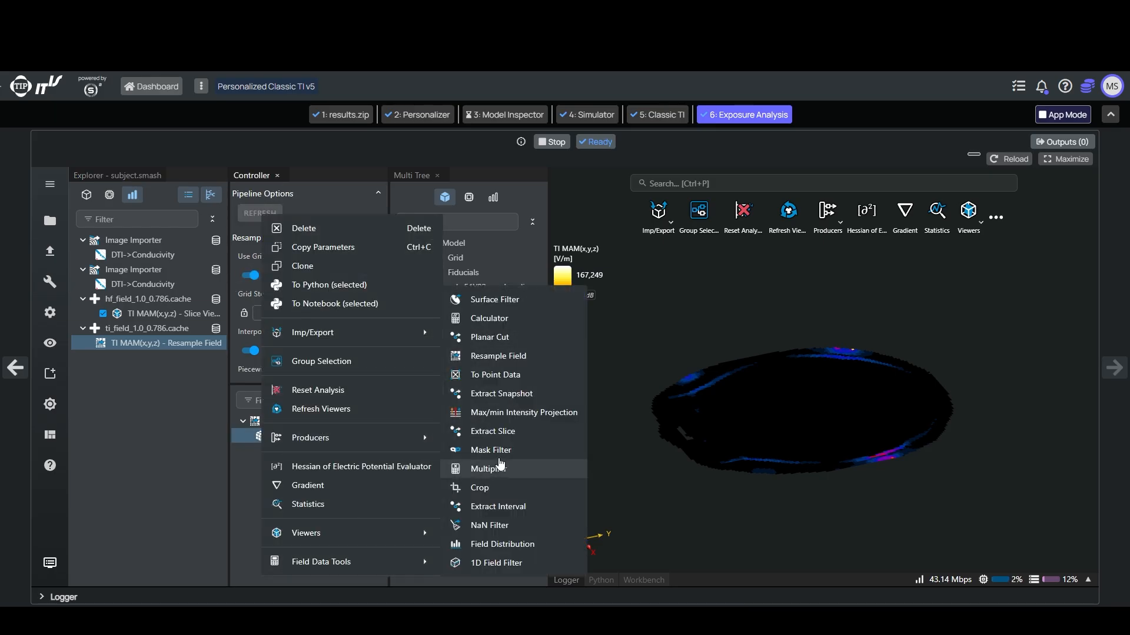
click(494, 450)
scroll(305, 362, down, 5)
drag(469, 378, 314, 343)
scroll(254, 345, up, 3)
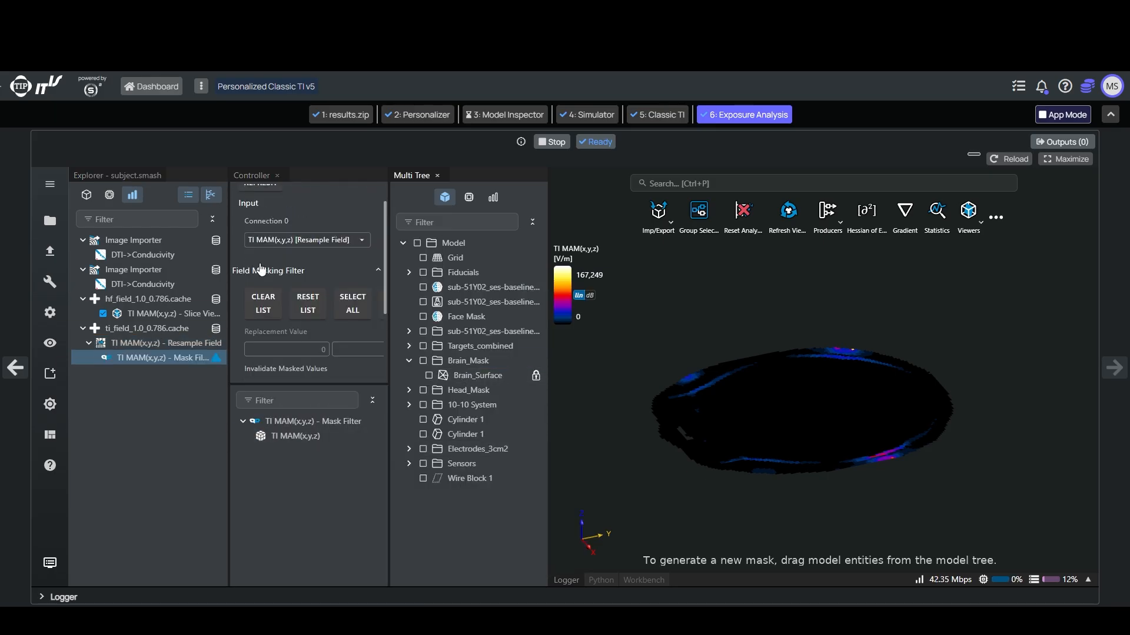
click(260, 215)
Step: Add a slice viewer for the brain-masked TI MAM field and hide the hf_field slice
right_click(273, 436)
mouse_move(323, 532)
click(489, 517)
click(103, 314)
scroll(323, 319, down, 2)
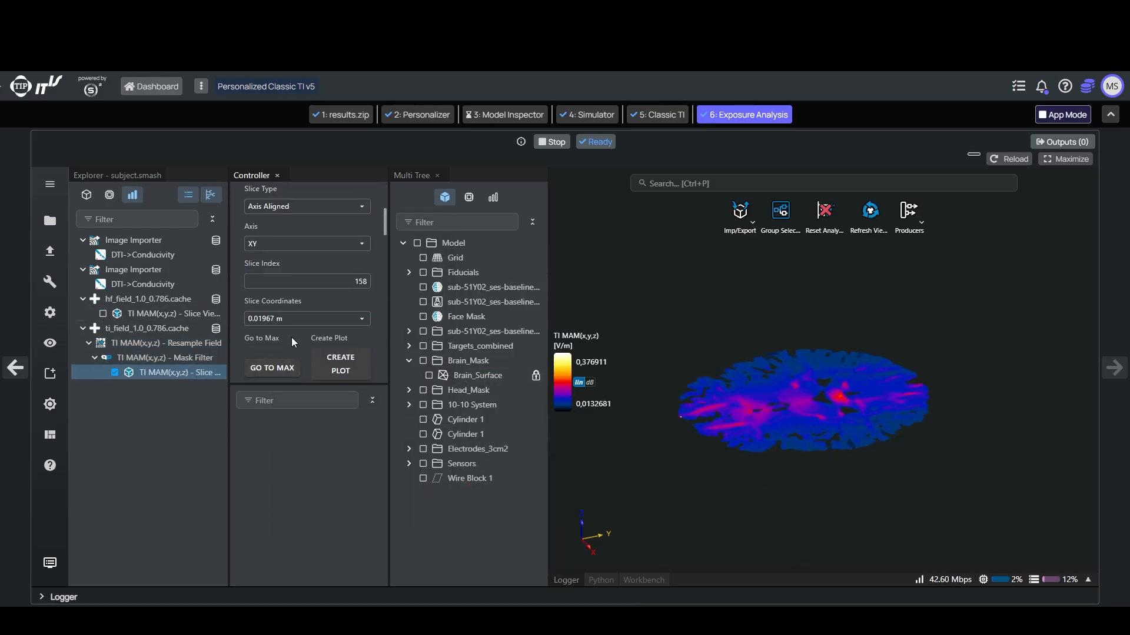
Step: Overlay the Targets_combined structures as labelled outlines on the brain slice, with a size of 12
scroll(291, 337, down, 5)
scroll(274, 327, down, 1)
click(480, 346)
click(250, 336)
drag(806, 429, 815, 536)
scroll(816, 470, up, 5)
scroll(277, 356, down, 2)
drag(374, 294, 356, 295)
text(12)
key(Return)
Step: Set the brain slice's TI MAM color scale to range from 0 to 0.25 V/m
scroll(690, 451, up, 3)
scroll(690, 451, down, 3)
click(609, 274)
text(0.25)
Step: Add a second mask filter to the resampled TI MAM field, using Thalamus from Targets_combined
click(159, 346)
right_click(293, 436)
mouse_move(359, 559)
click(507, 448)
scroll(309, 347, down, 5)
click(409, 346)
drag(470, 479, 292, 342)
Step: Add a surface viewer for the thalamus-masked TI MAM field
right_click(287, 438)
mouse_move(353, 500)
click(529, 501)
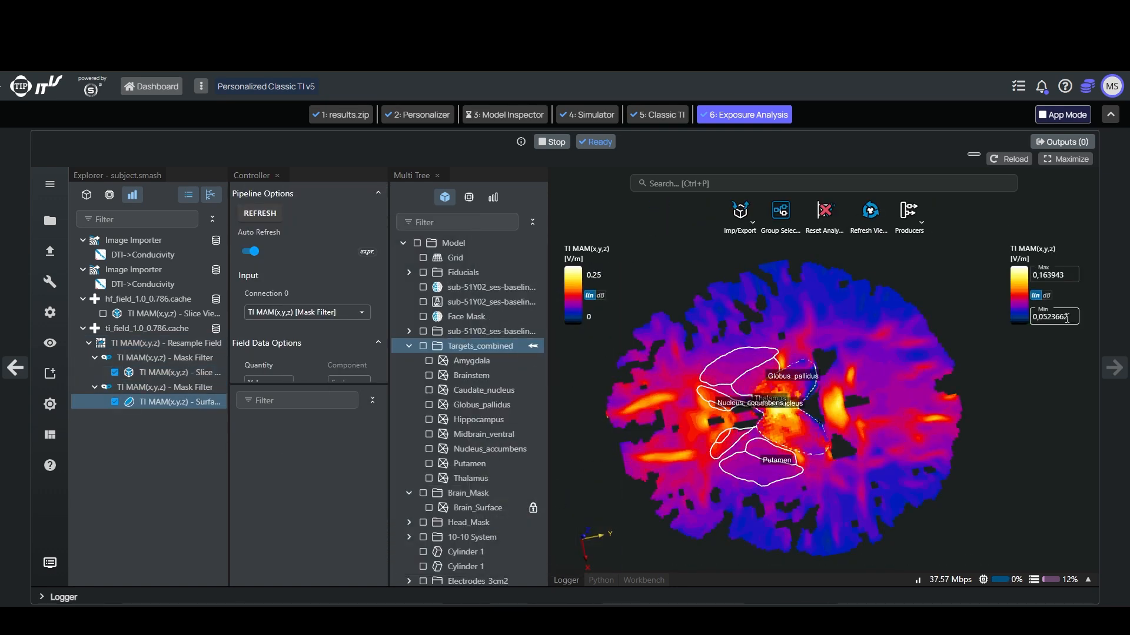
Step: Display the Thalamus structure from Targets_combined together with the tilted brain slice and the thalamus-masked TI MAM surface field
drag(757, 525, 656, 430)
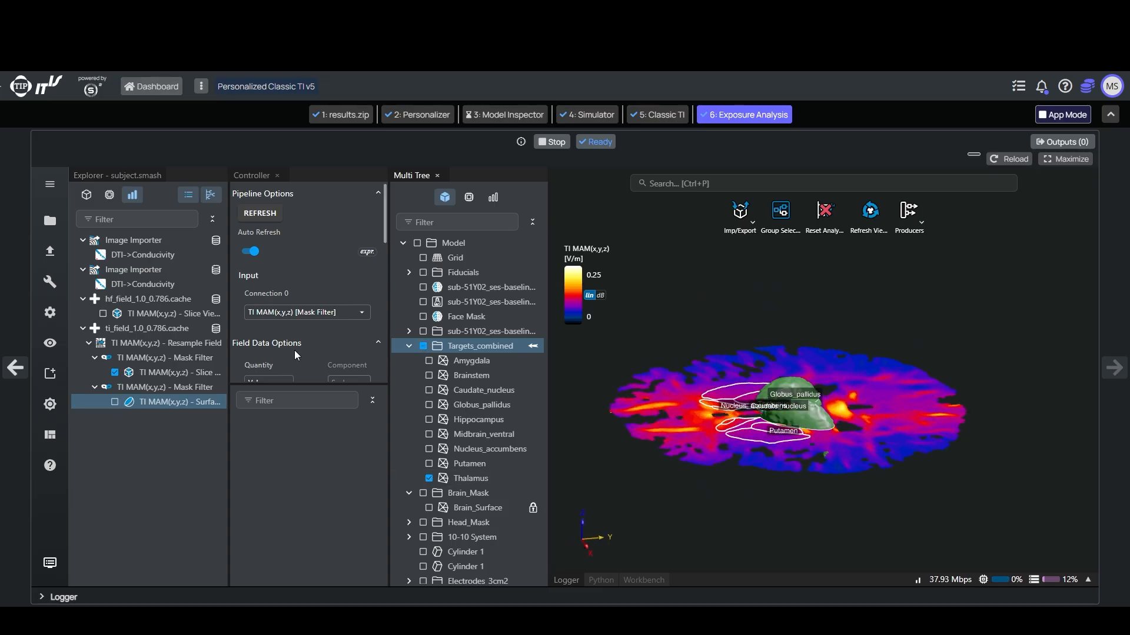
click(429, 479)
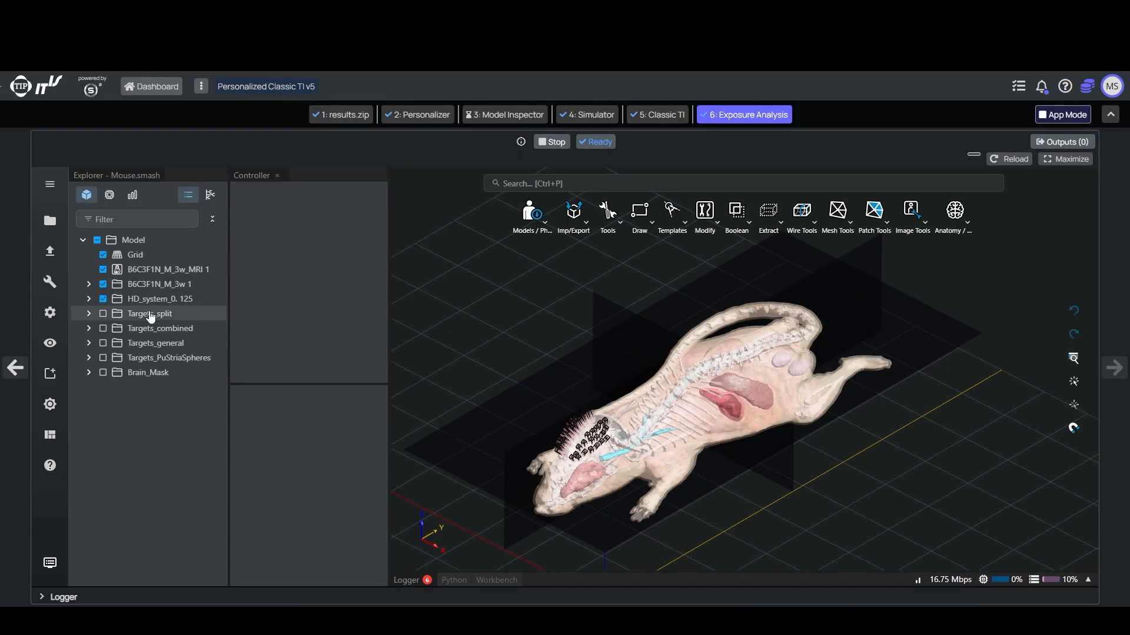
Step: Preview the mouse model's anatomy and target groups individually, leaving only B6C3F1N_M_3w 1 and HD_system_0. 125 shown
click(98, 240)
click(103, 284)
click(103, 286)
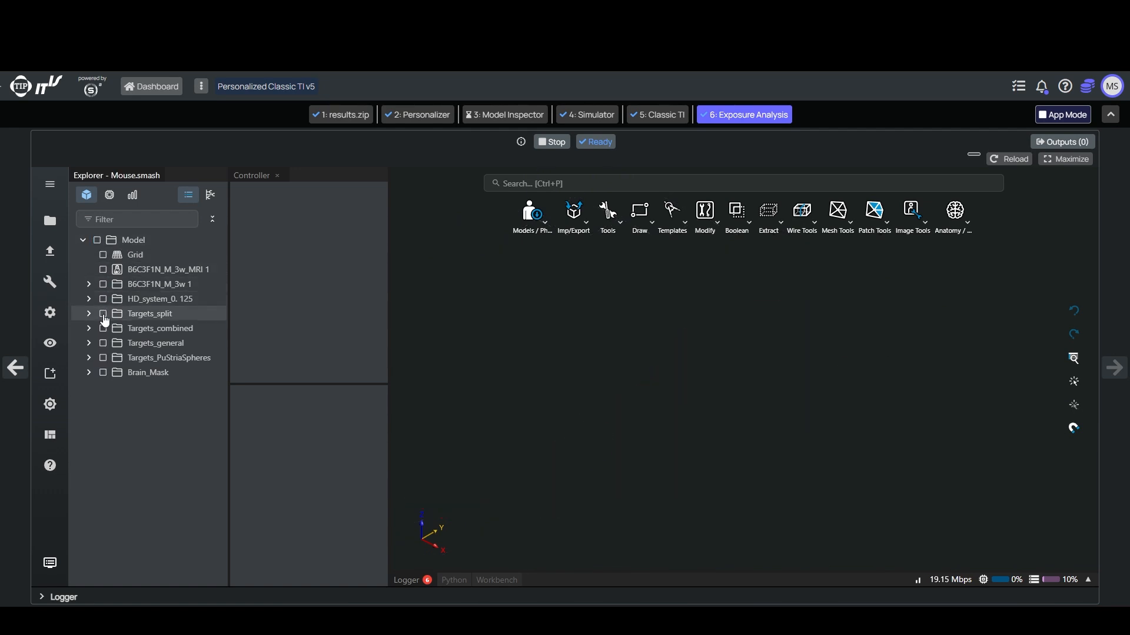
click(103, 315)
click(103, 315)
click(103, 329)
click(103, 329)
click(103, 344)
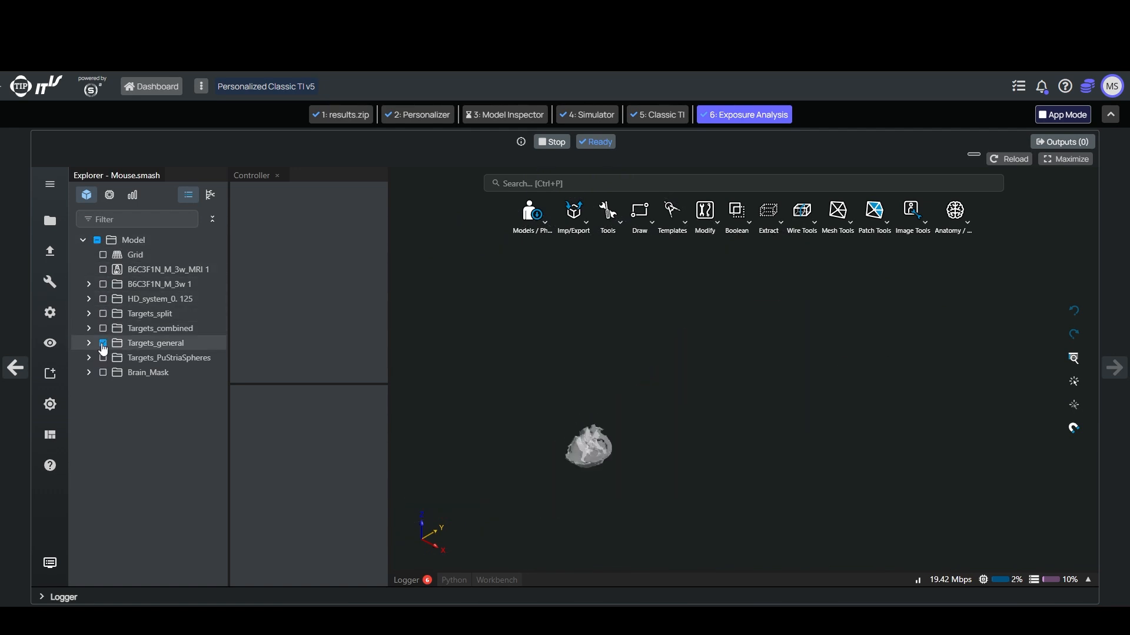
click(103, 344)
click(104, 300)
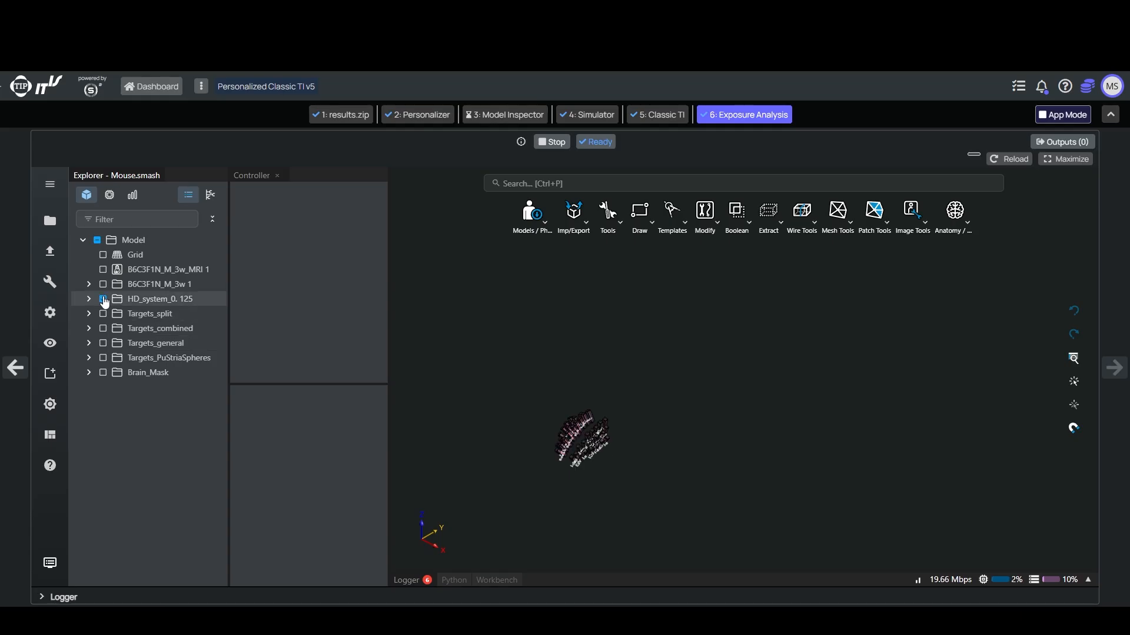
click(103, 284)
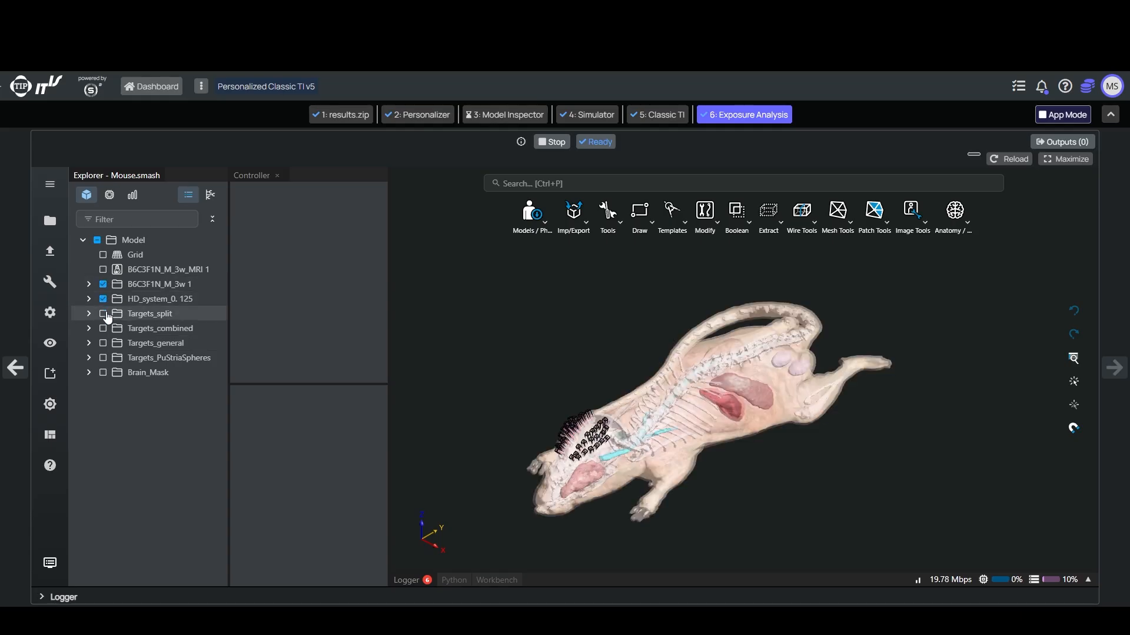
Step: Examine the mouse LF simulation's materials, Active boundary condition ports, sensors, grid and voxel settings
click(109, 200)
click(89, 269)
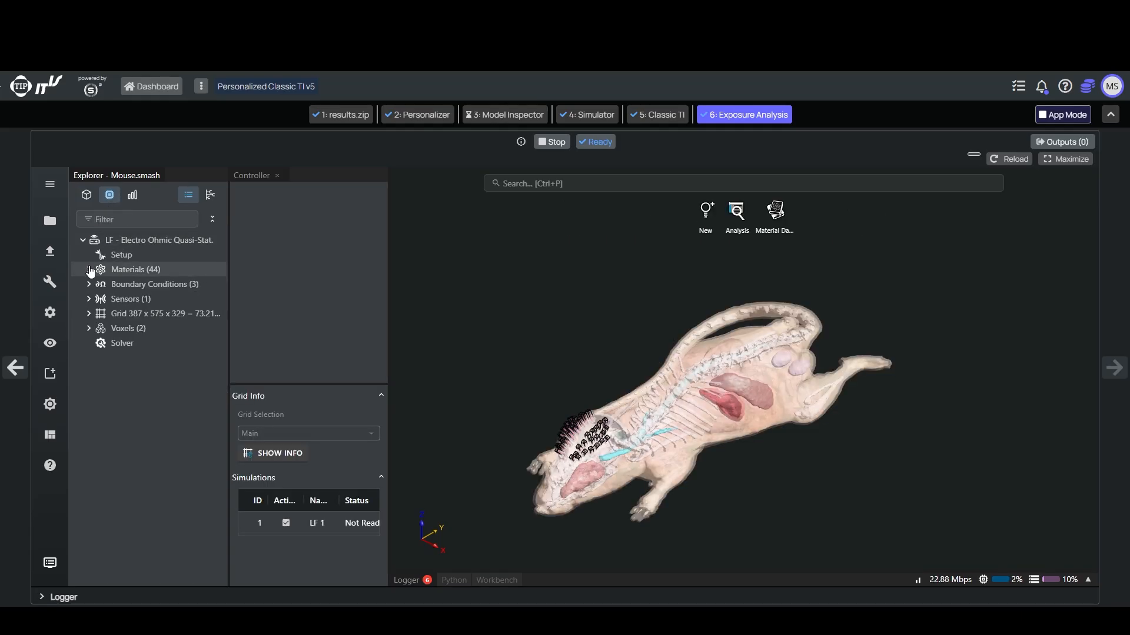
click(89, 269)
click(89, 284)
click(150, 313)
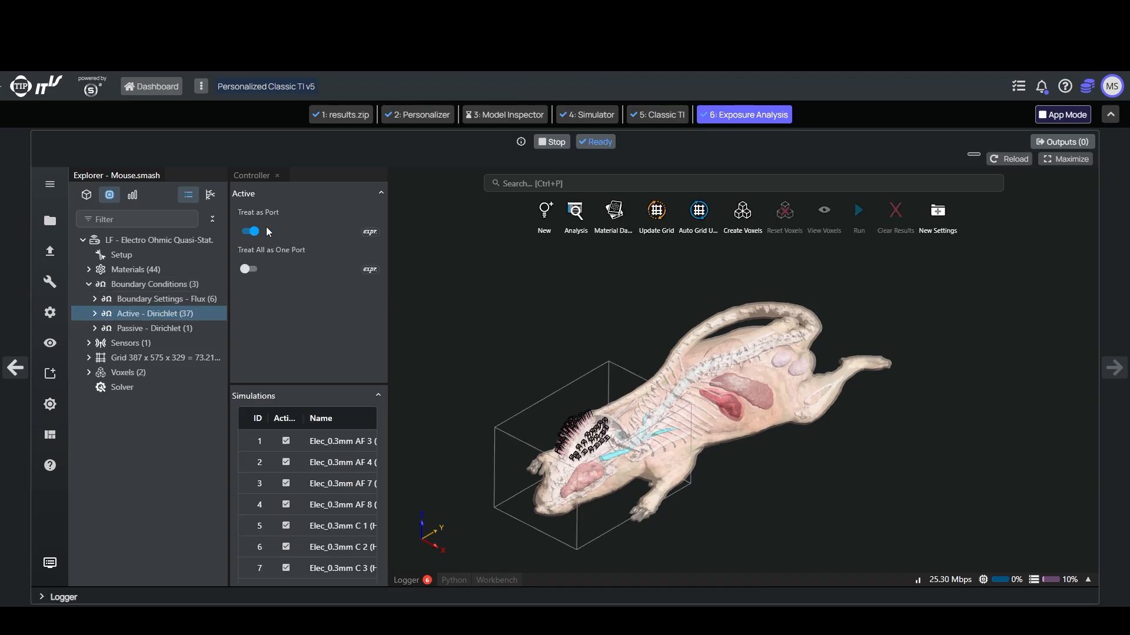
scroll(345, 470, down, 10)
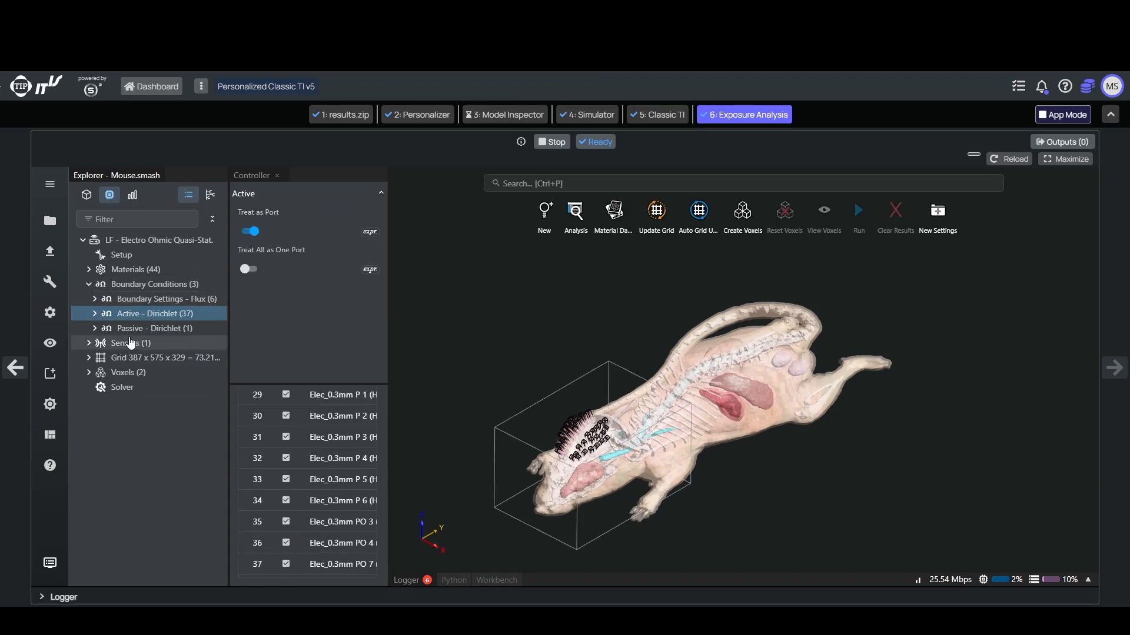
click(112, 348)
click(112, 357)
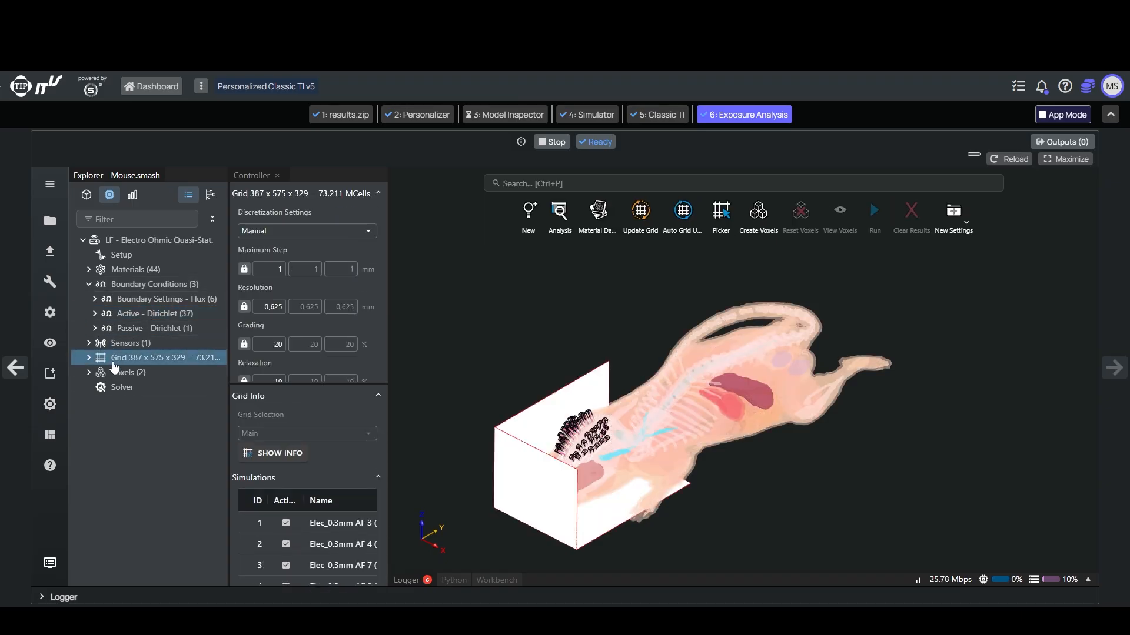
click(113, 373)
click(90, 283)
Step: Duplicate the LF Electro Ohmic Quasi-Static simulation and rename the copy as Channel_1
right_click(126, 240)
click(161, 257)
right_click(156, 361)
click(200, 297)
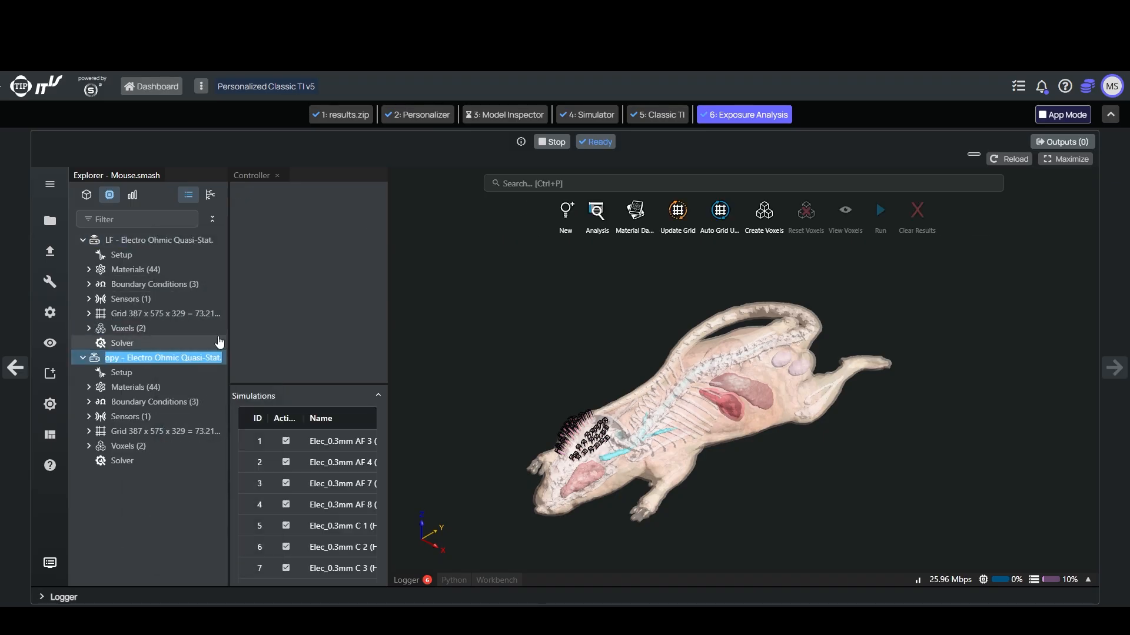
text(Channel_1)
key(Return)
Step: Turn off Treat as Port for the Active Dirichlet boundary condition in the Channel_1 simulation
click(89, 402)
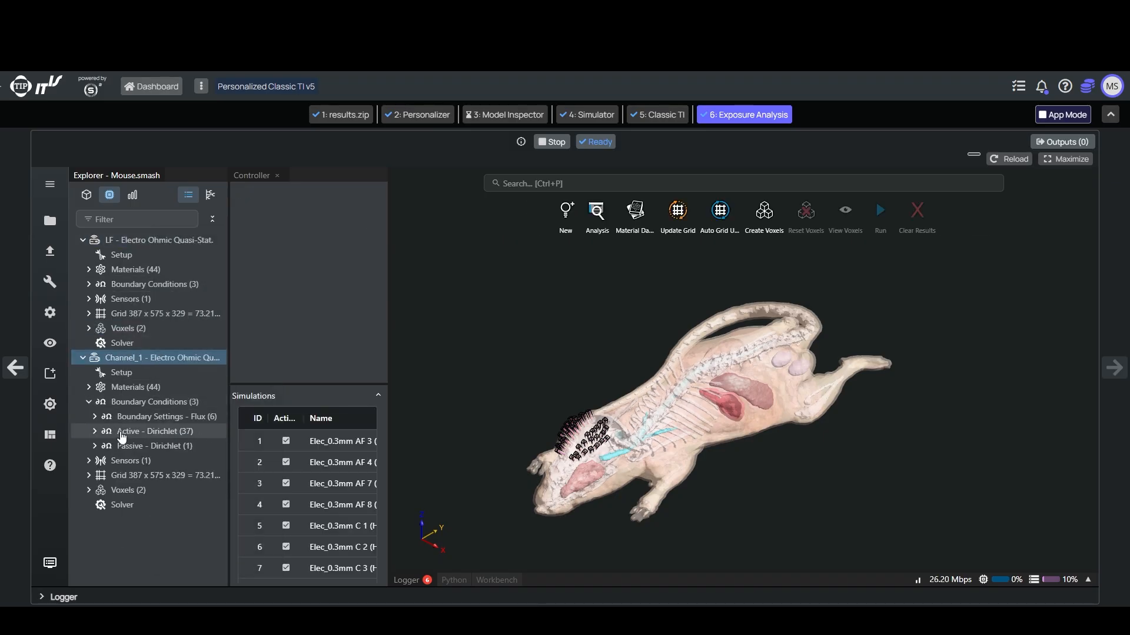
click(154, 431)
click(248, 231)
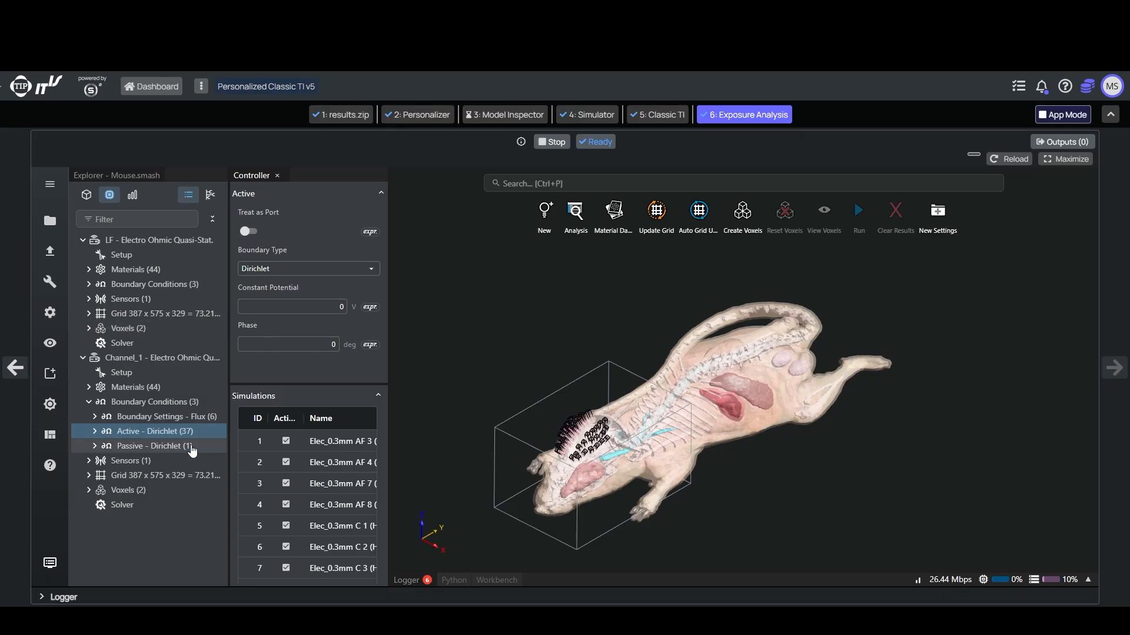